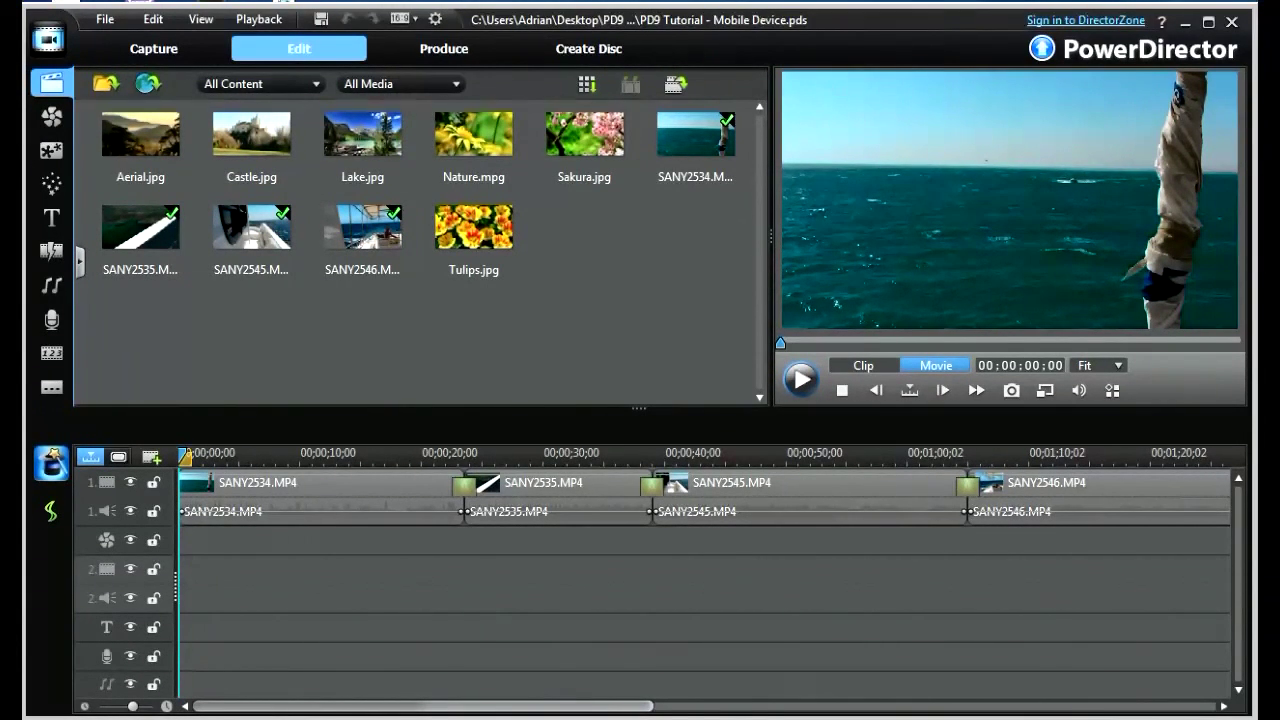
- Check the SANY2545 clip's start and end times, then switch to the Produce module
click(727, 494)
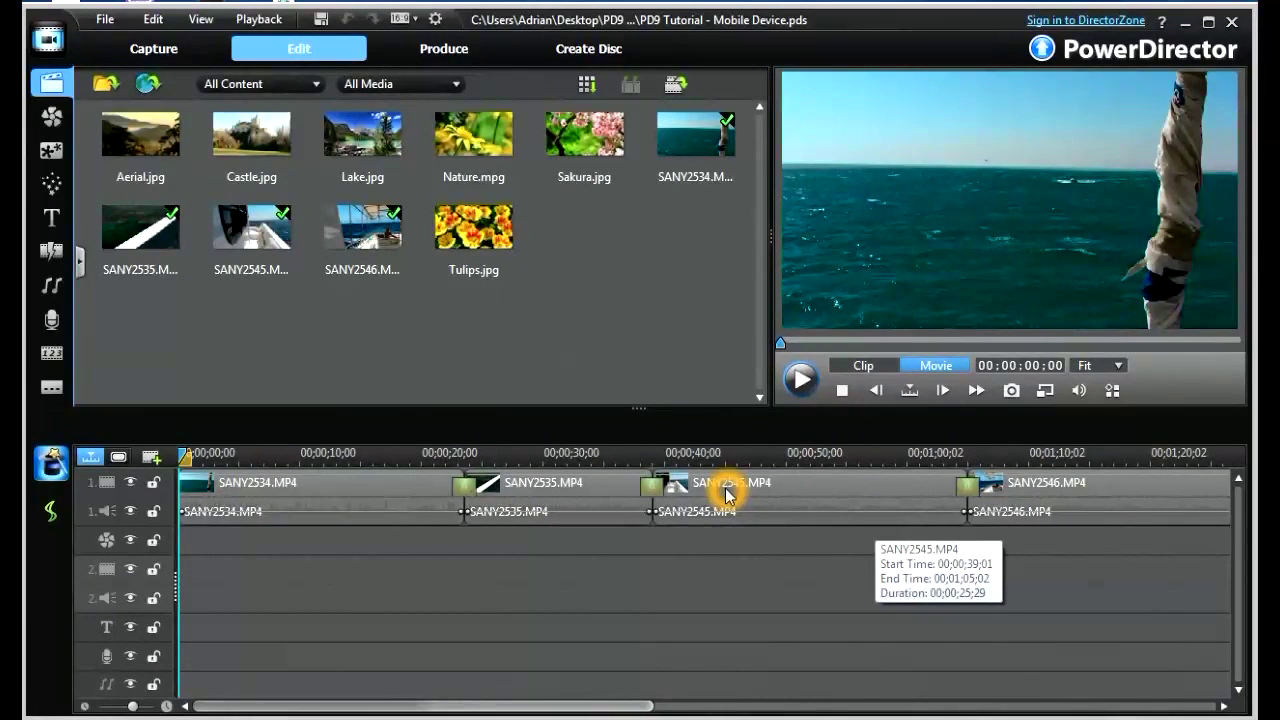
click(477, 55)
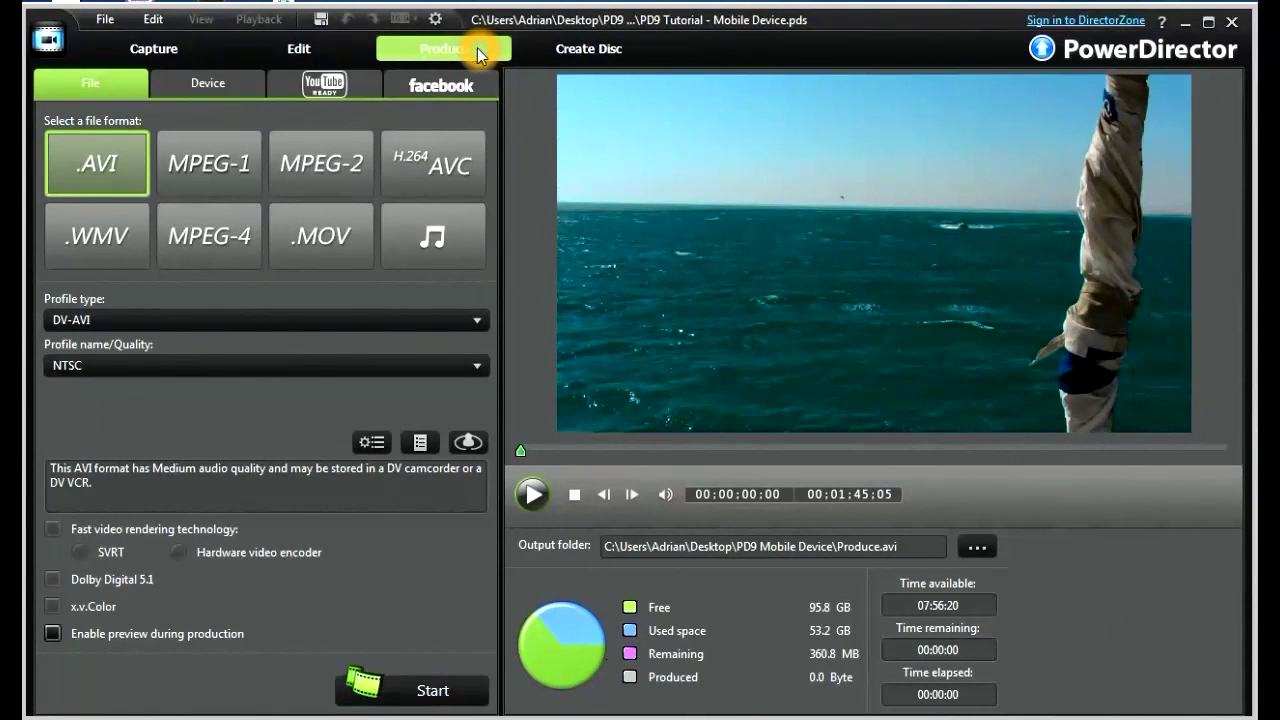
- Switch output to Device and look over the Sony PSP-MPEG4 AVC profile
click(230, 86)
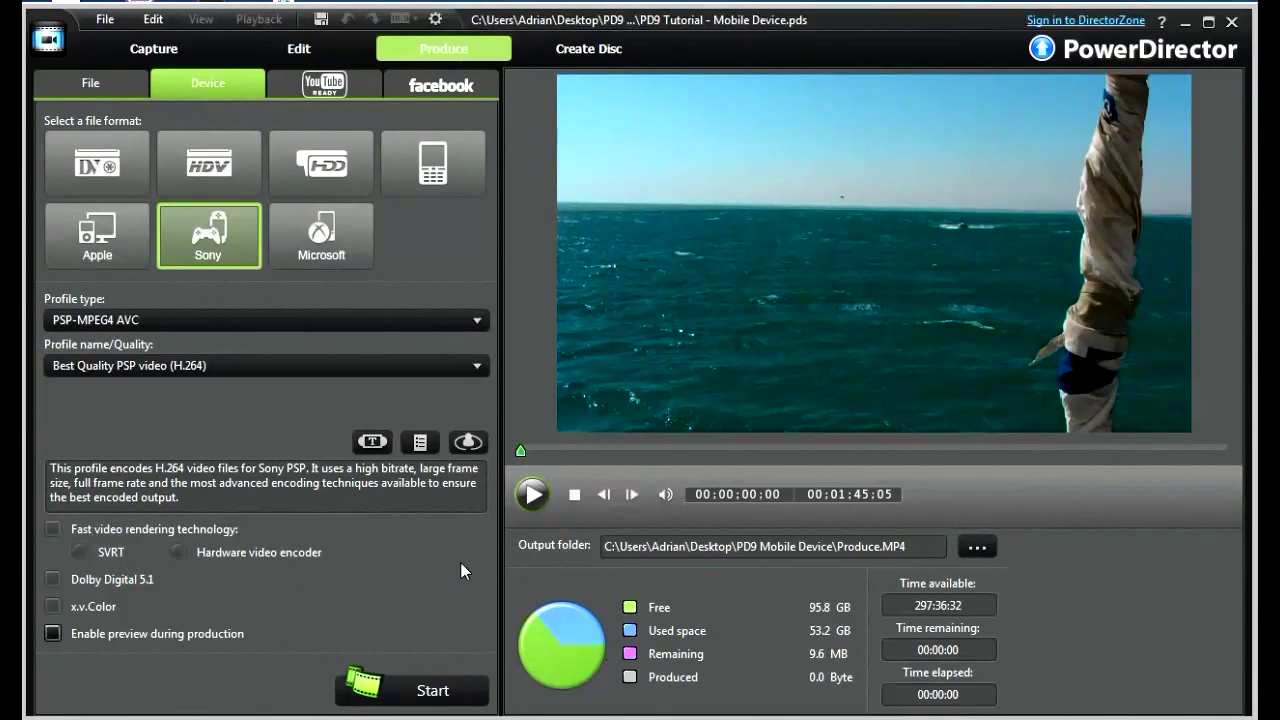
click(417, 248)
click(368, 445)
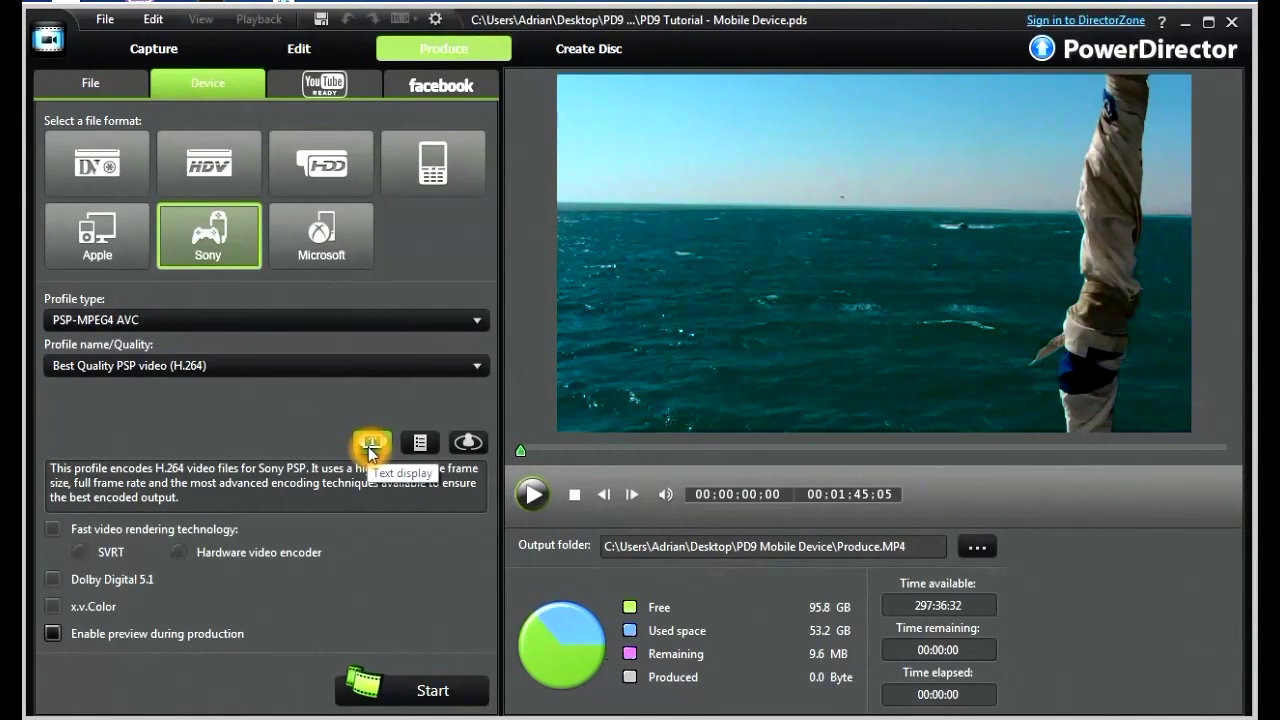
click(420, 446)
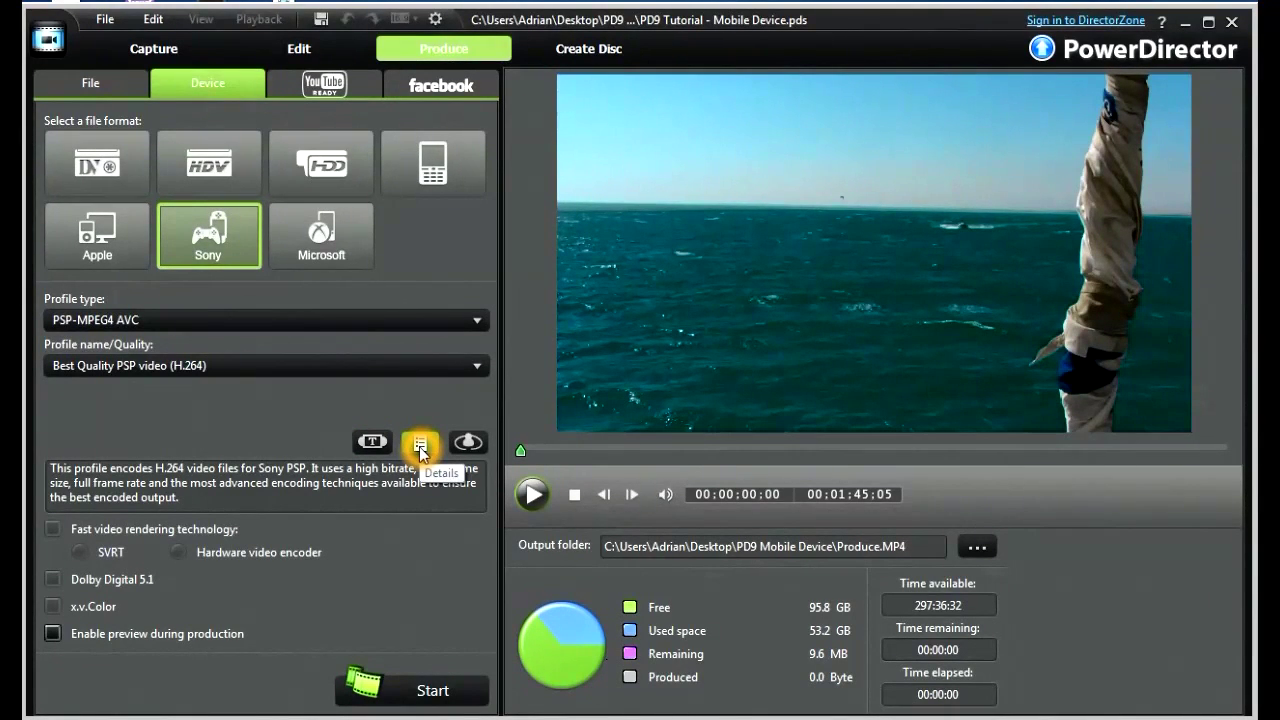
click(474, 450)
- Review the Best Quality PSP video (H.264) options and Produce.MP4 output settings
click(222, 560)
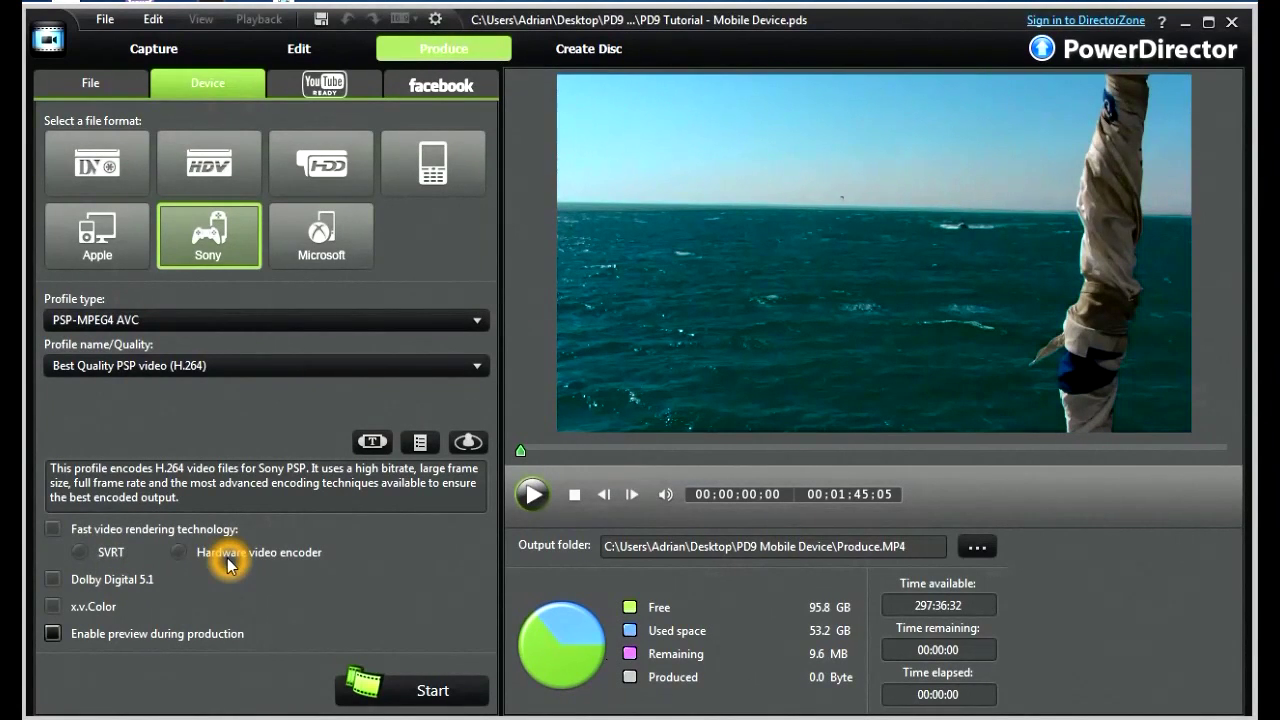
click(149, 592)
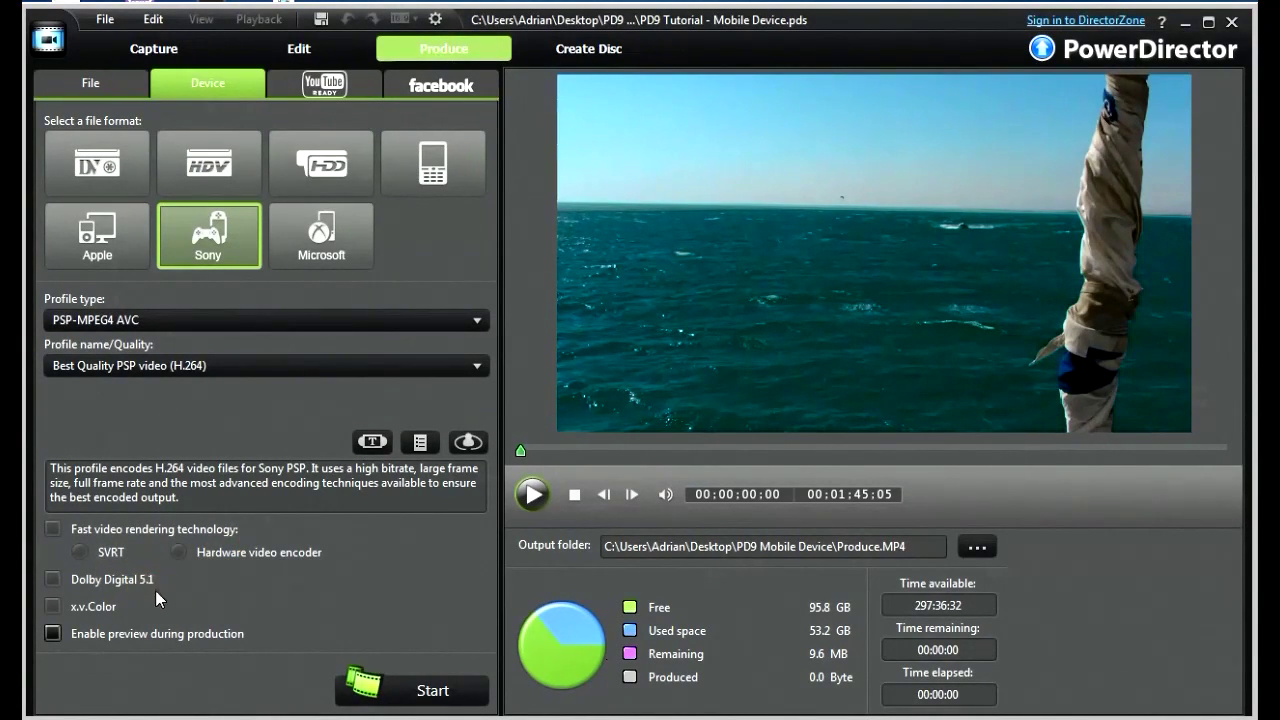
click(115, 610)
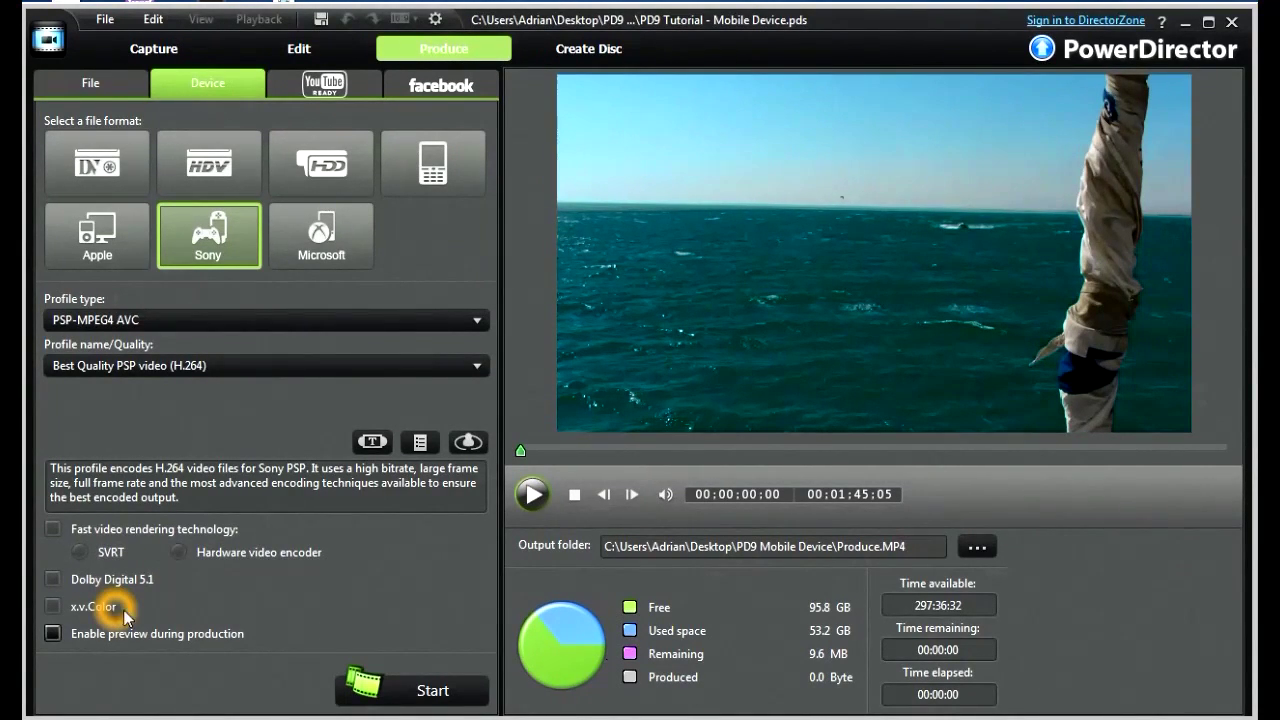
click(99, 173)
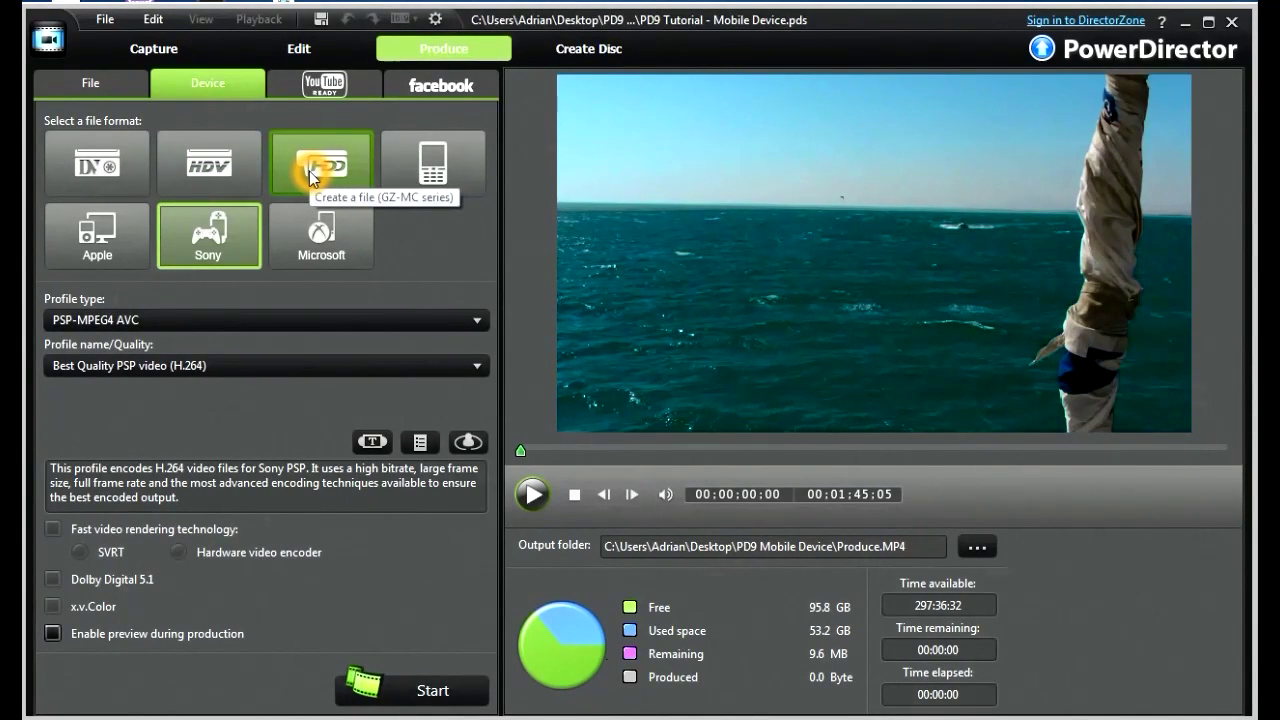
click(422, 172)
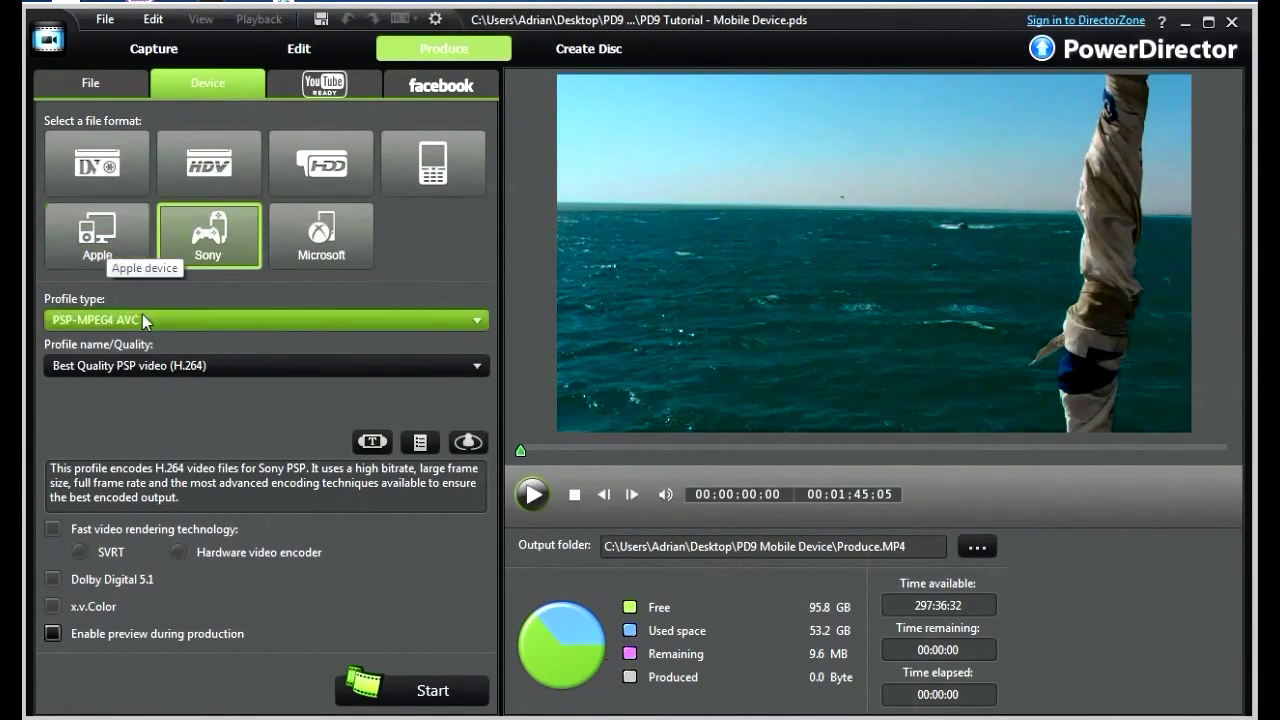
- Pick the mobile-phone format with Nokia Phone profile type and the N95 - 320x240 model
click(433, 168)
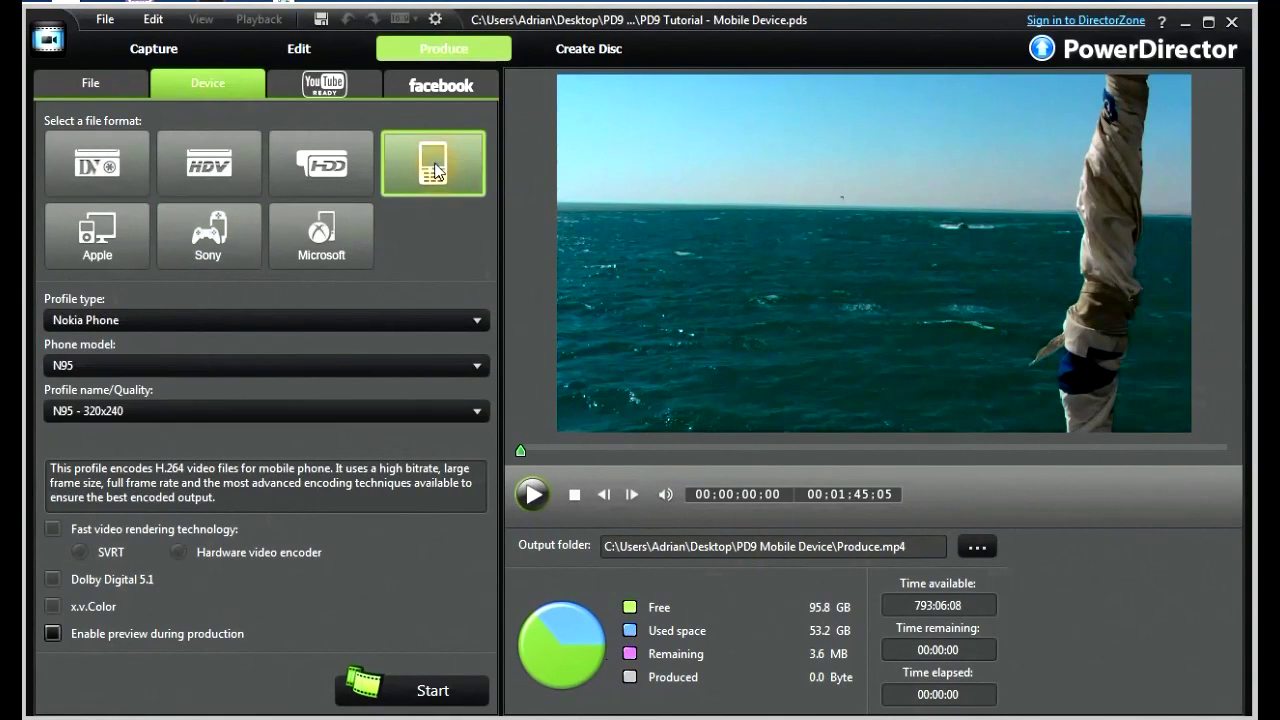
click(474, 320)
click(273, 335)
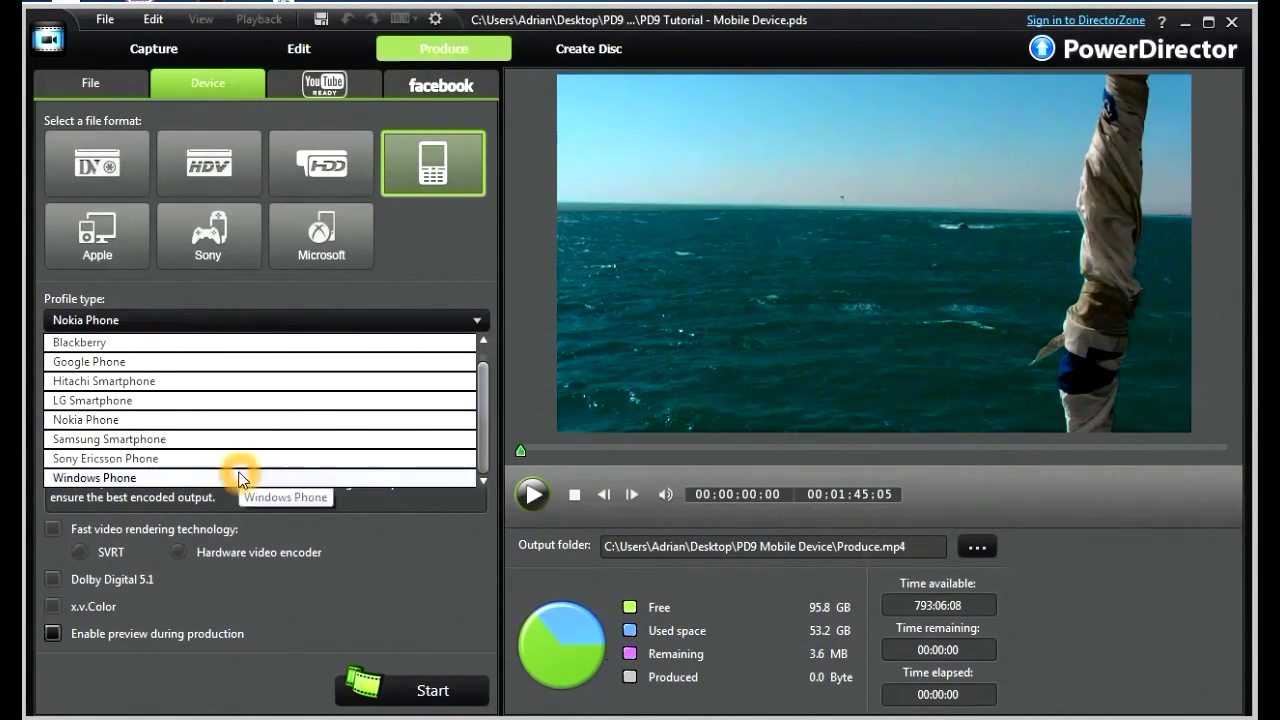
click(163, 420)
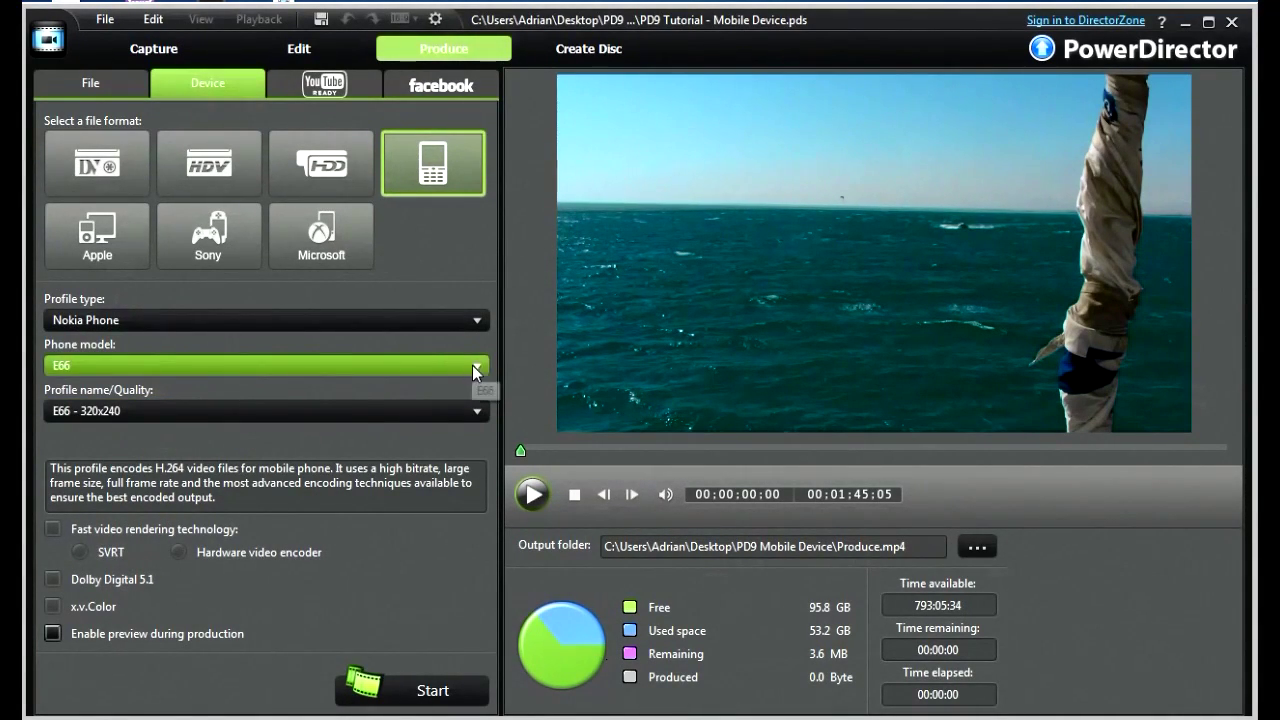
click(478, 372)
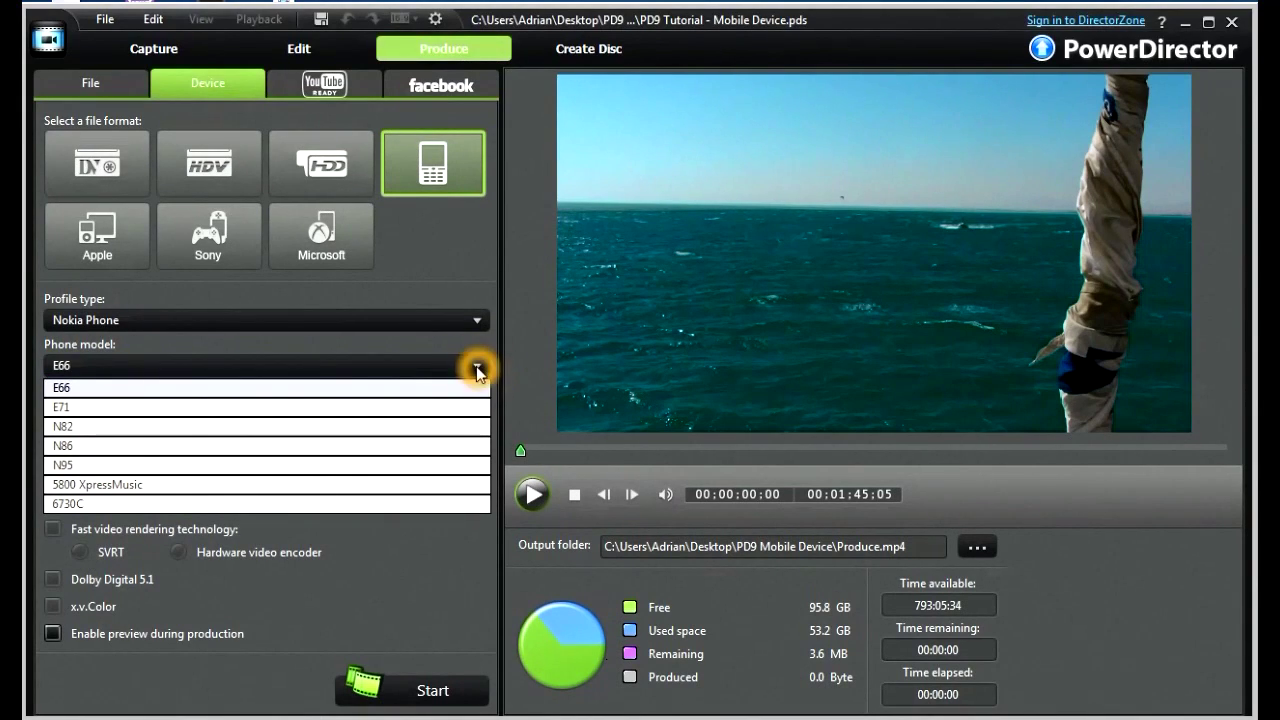
click(126, 468)
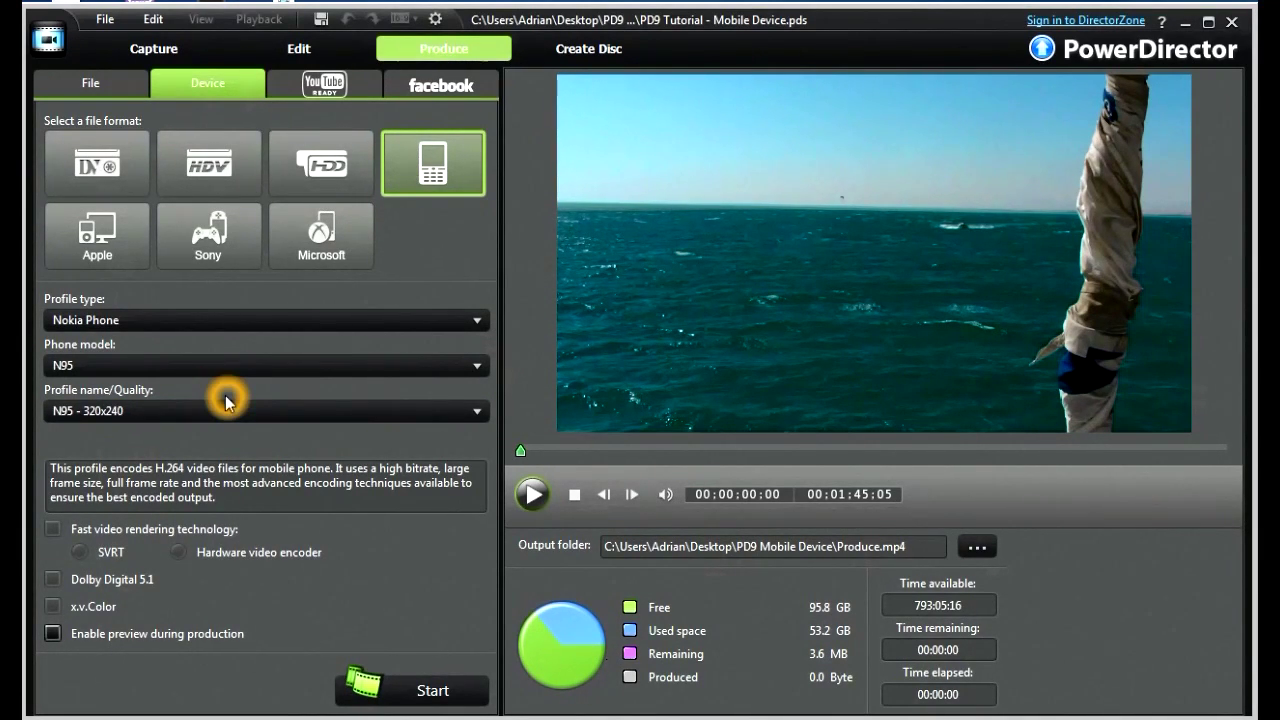
click(478, 415)
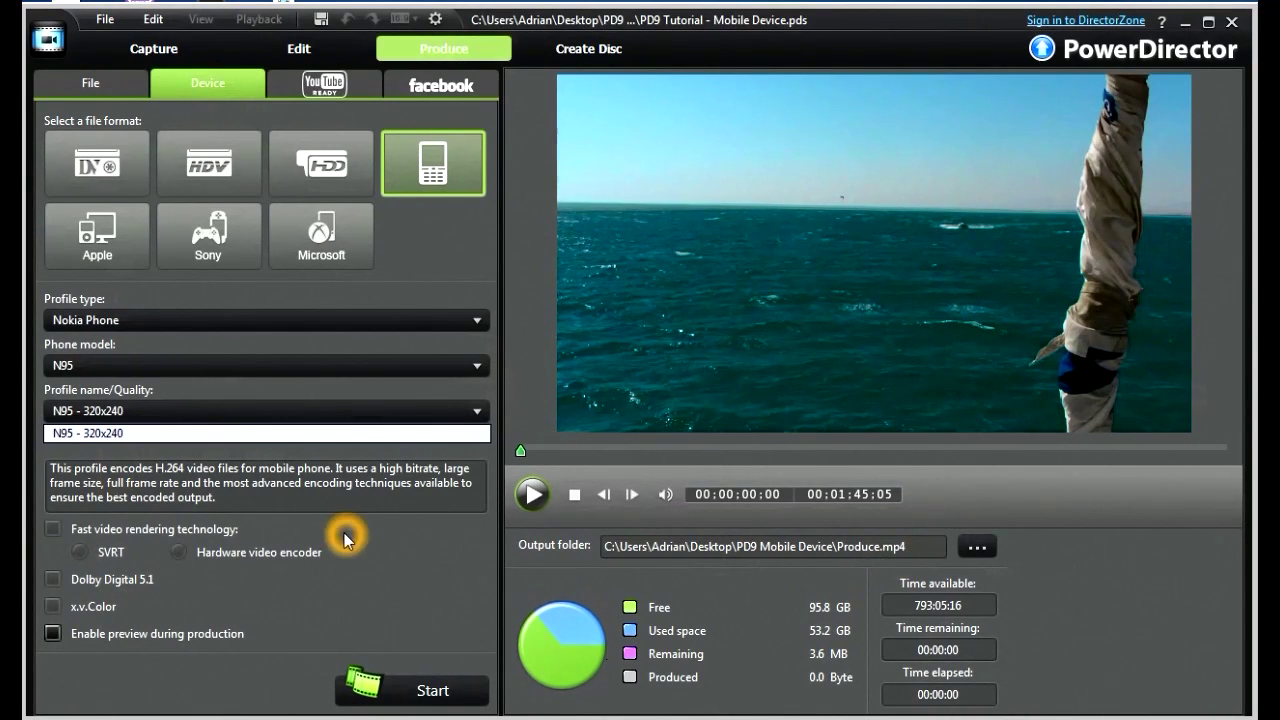
- Choose Microsoft devices with the XBOX 360 HD 1080p profile type
click(327, 239)
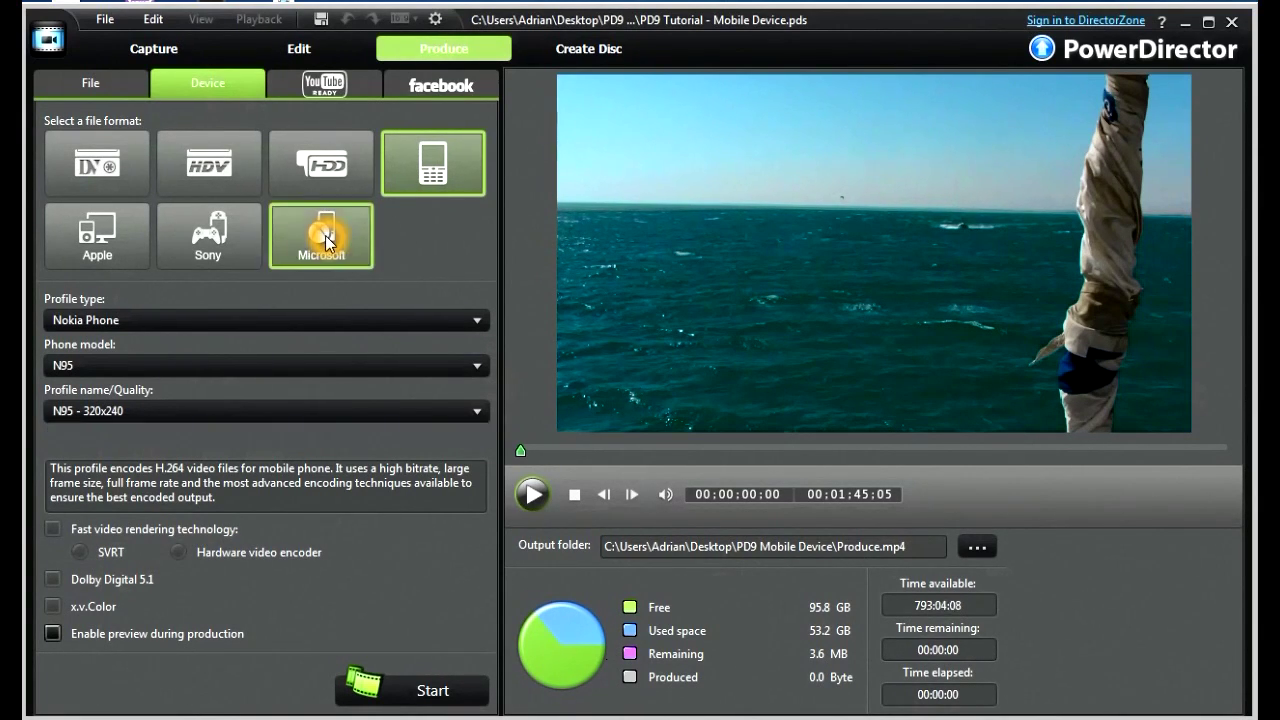
click(477, 331)
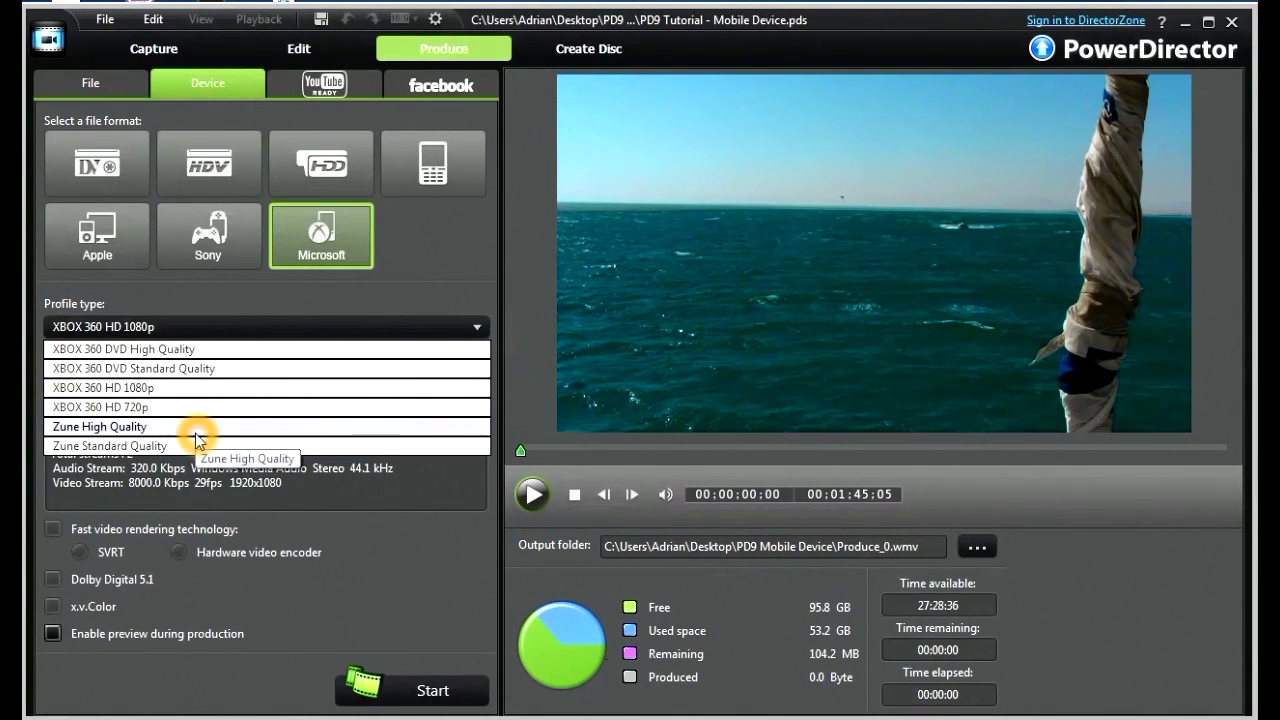
click(166, 394)
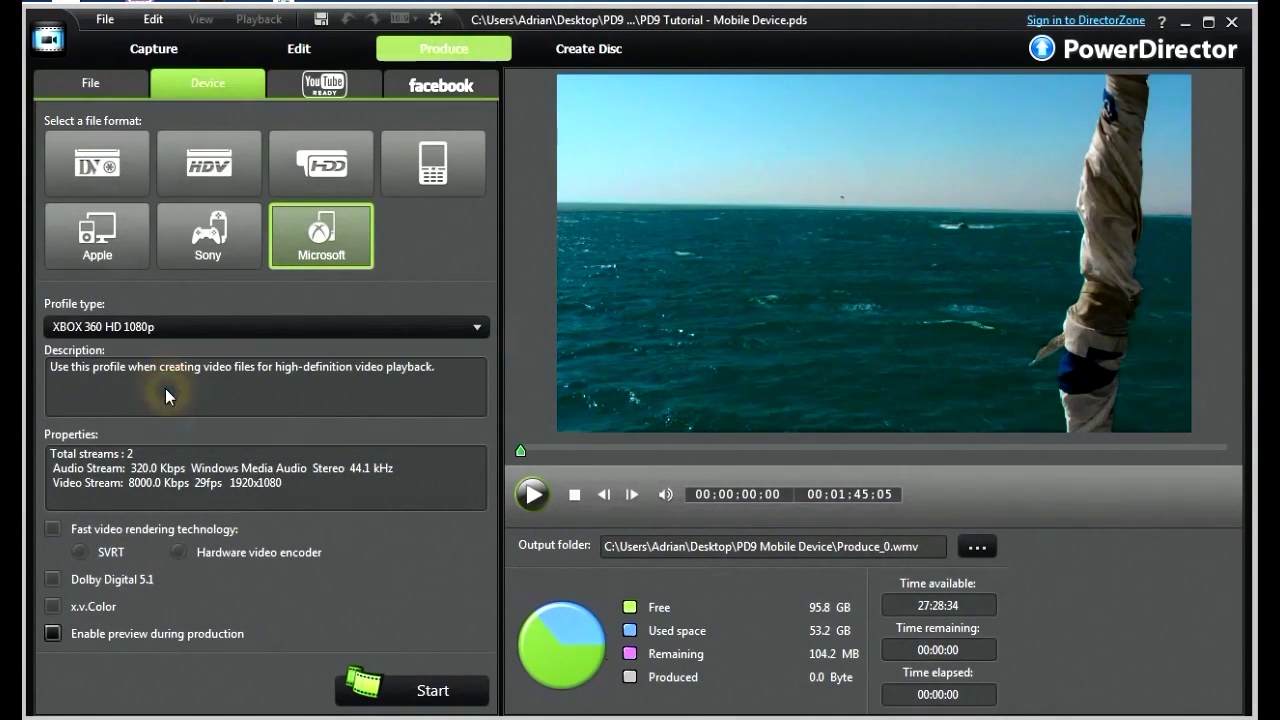
click(263, 452)
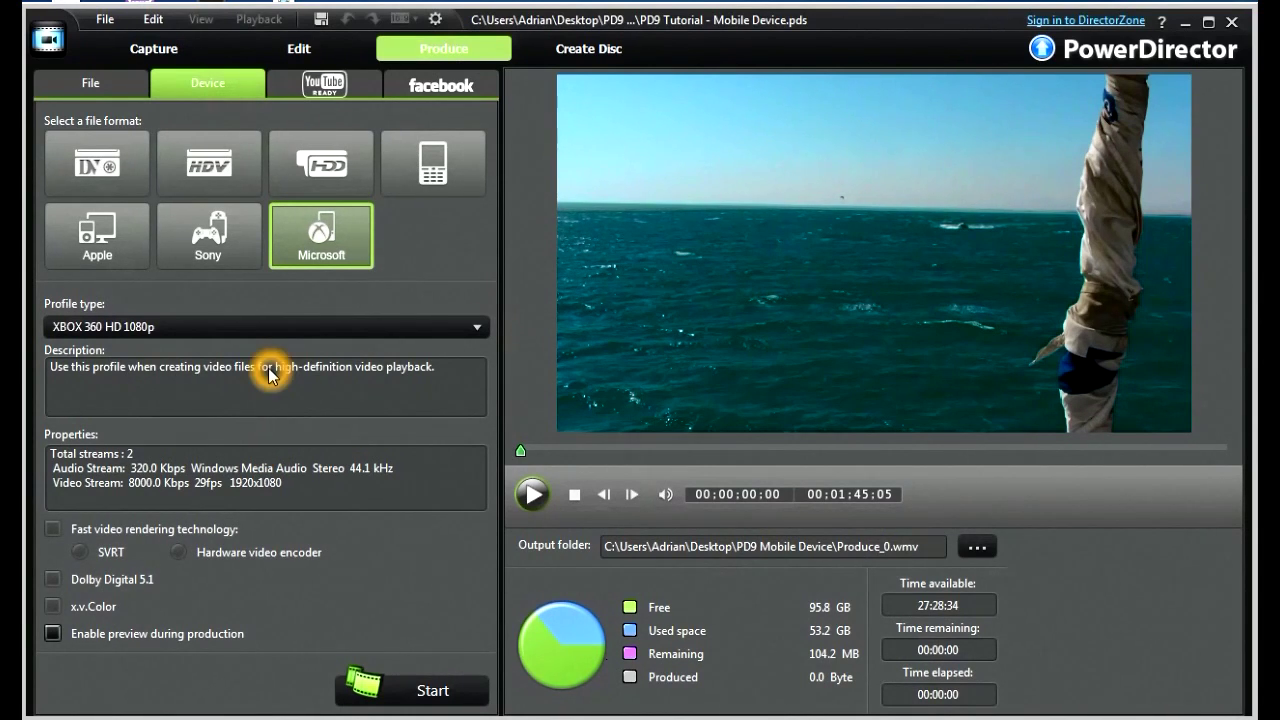
click(226, 494)
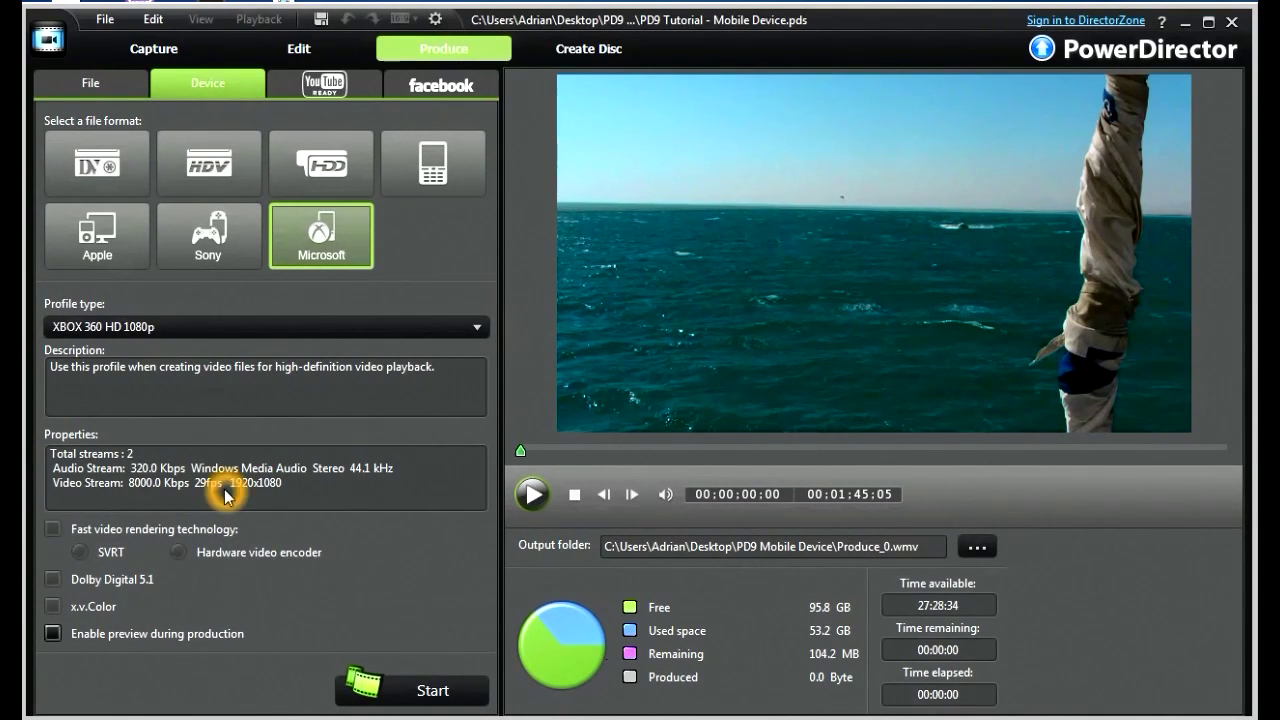
- Review the .wmv profile properties and output folder, then return to Sony formats
click(904, 552)
click(912, 547)
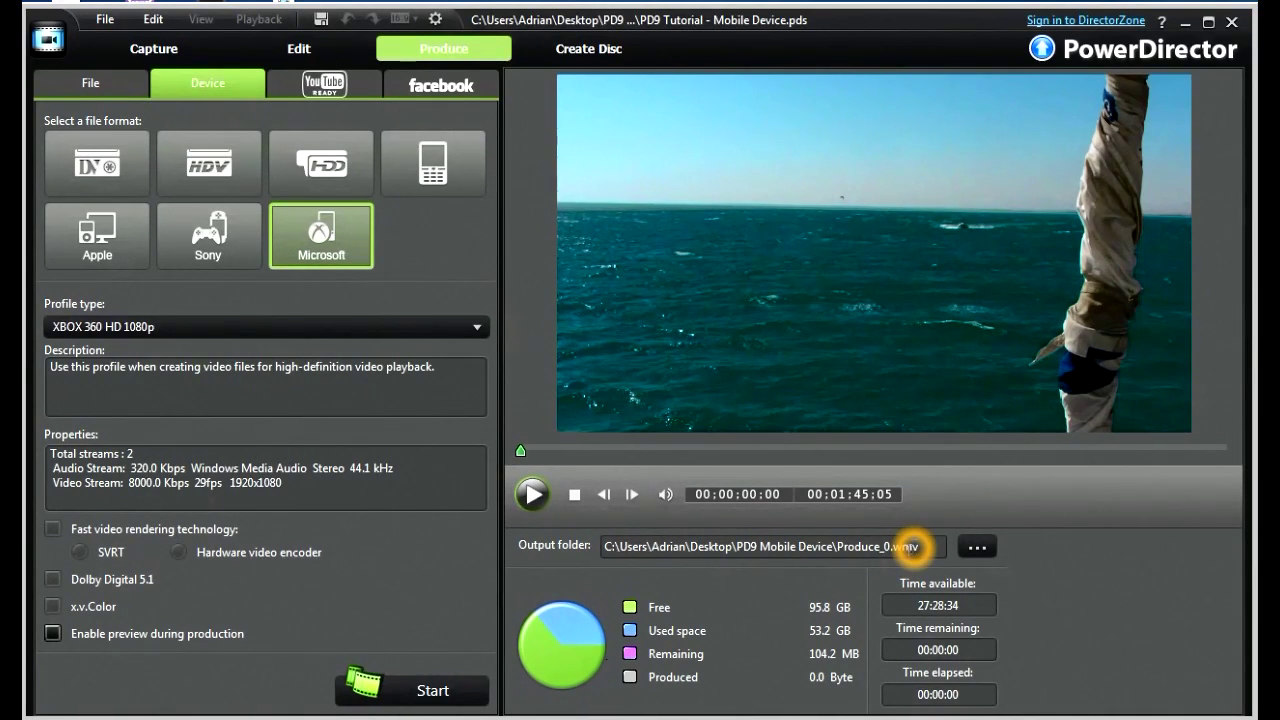
click(845, 660)
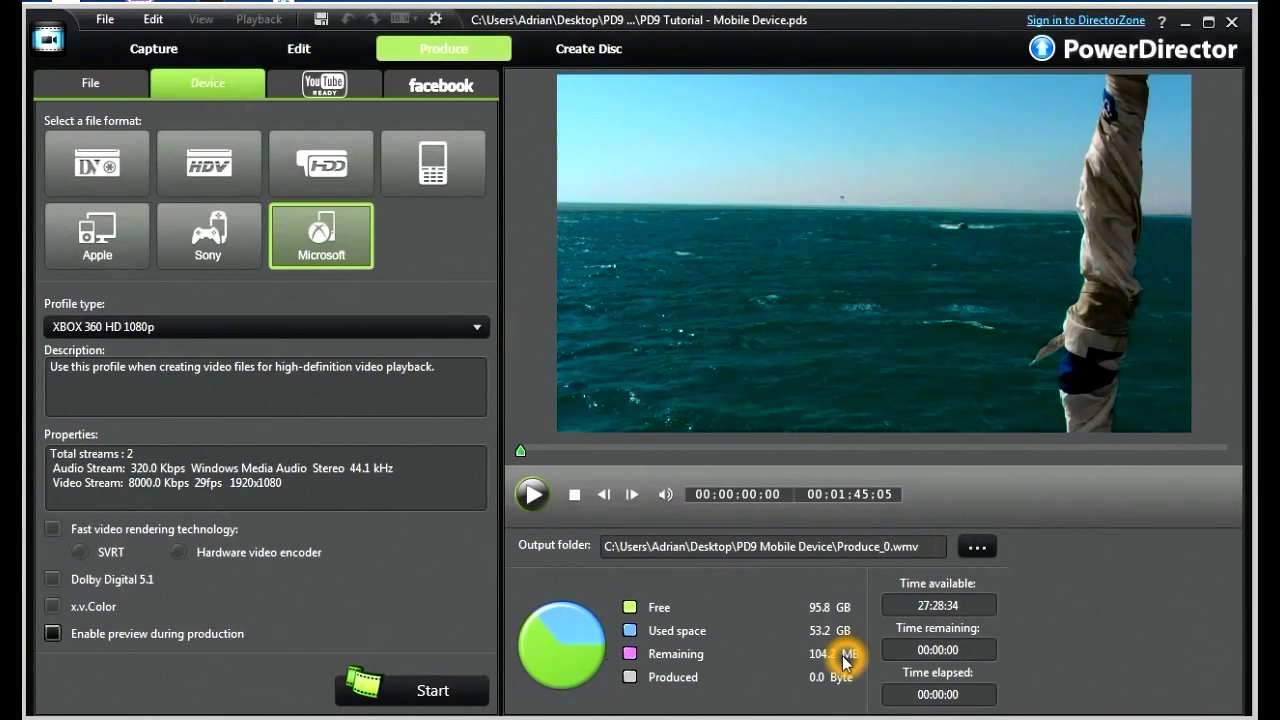
click(930, 655)
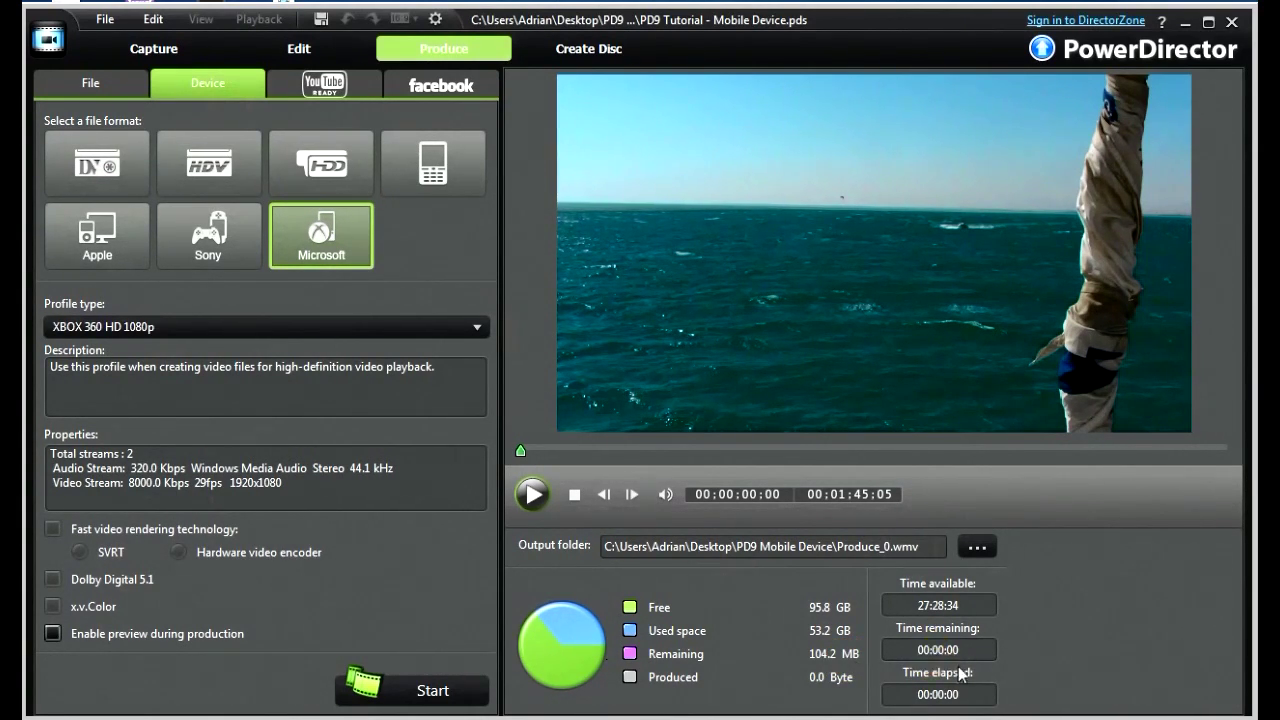
click(940, 693)
click(211, 240)
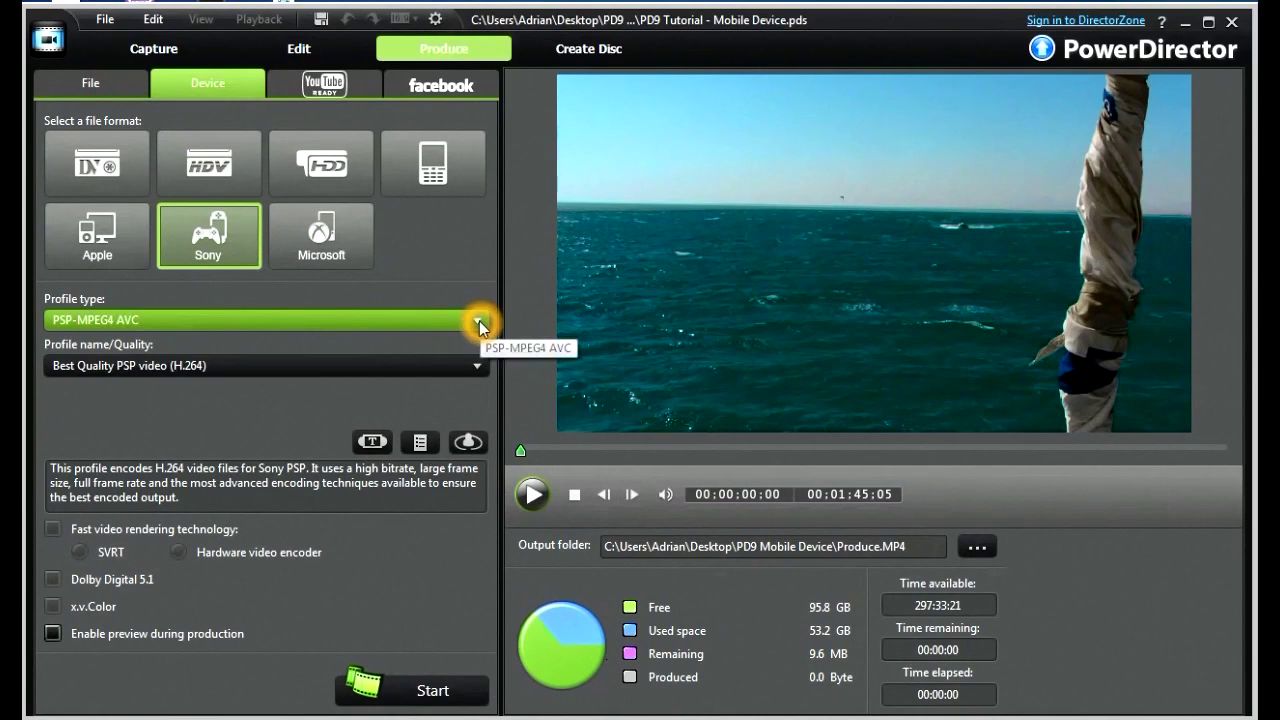
click(476, 322)
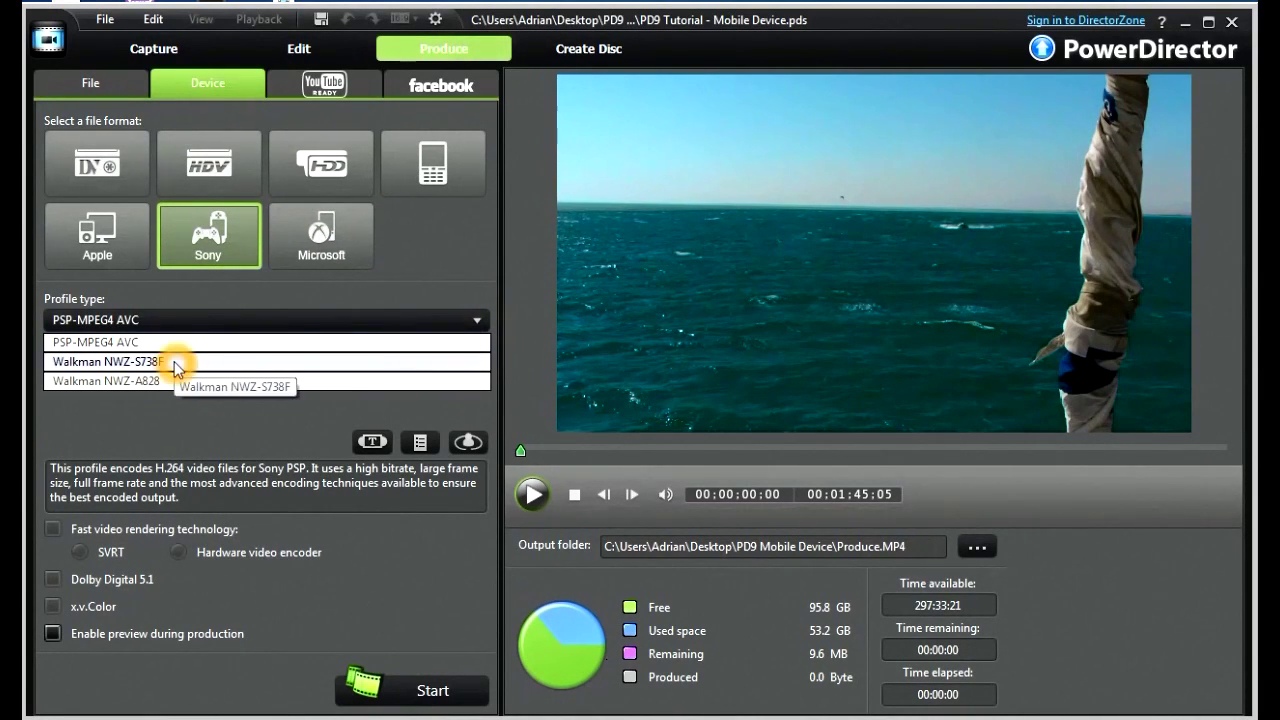
click(225, 417)
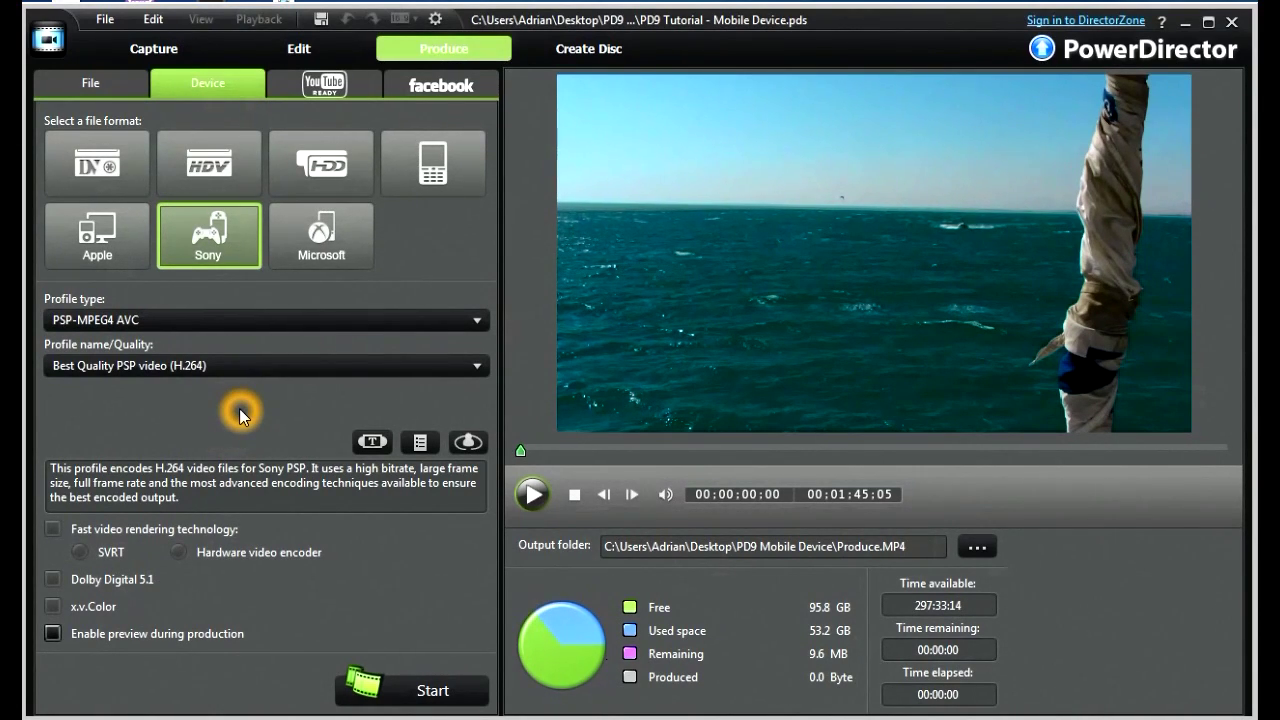
click(477, 367)
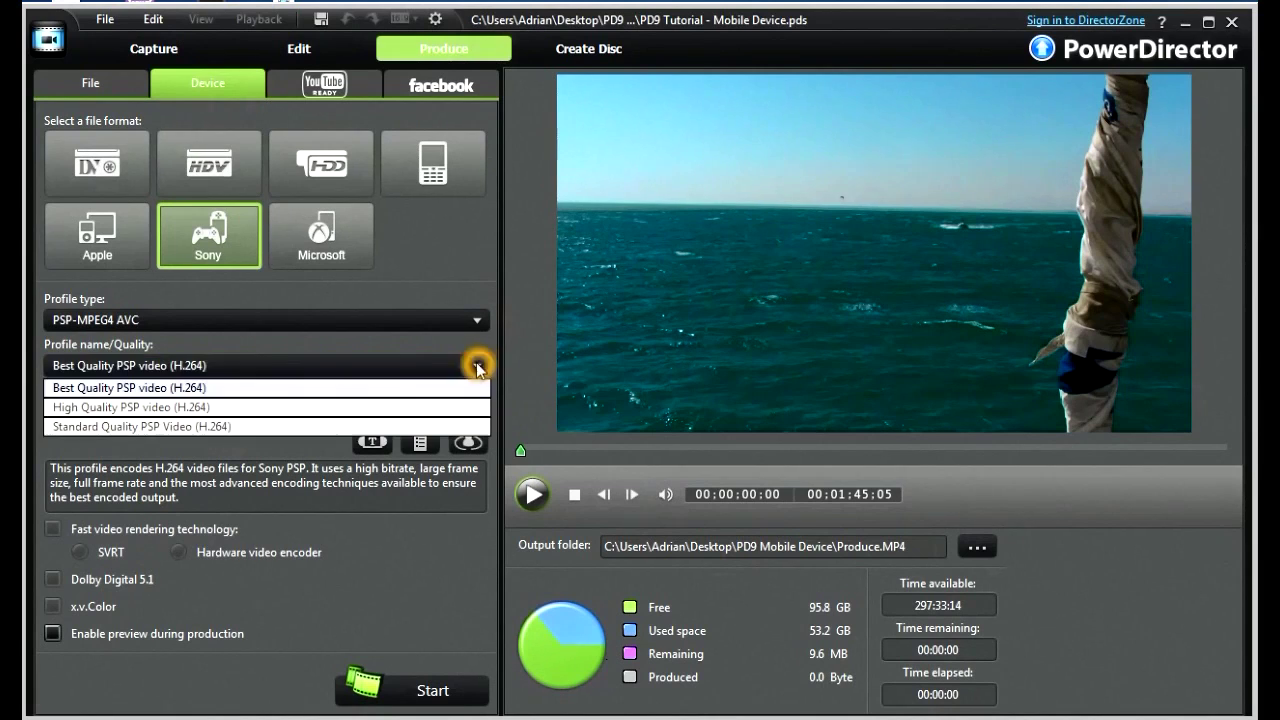
click(180, 390)
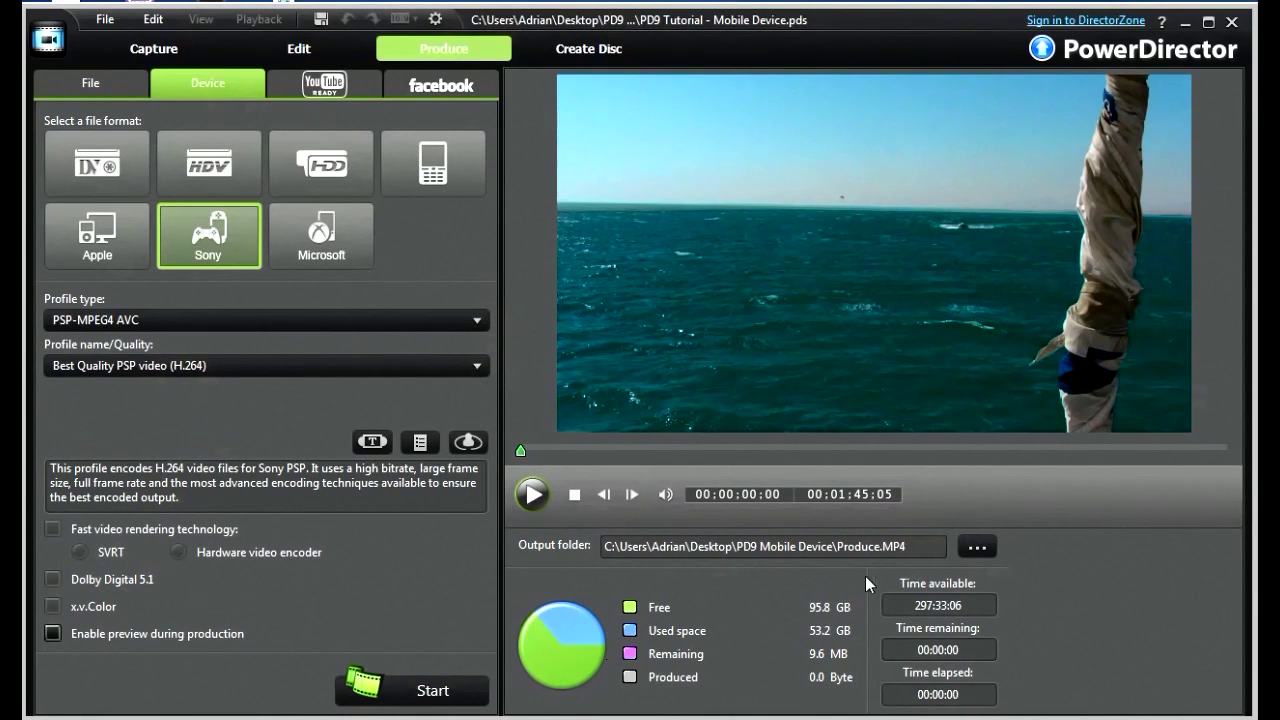
click(886, 553)
click(374, 444)
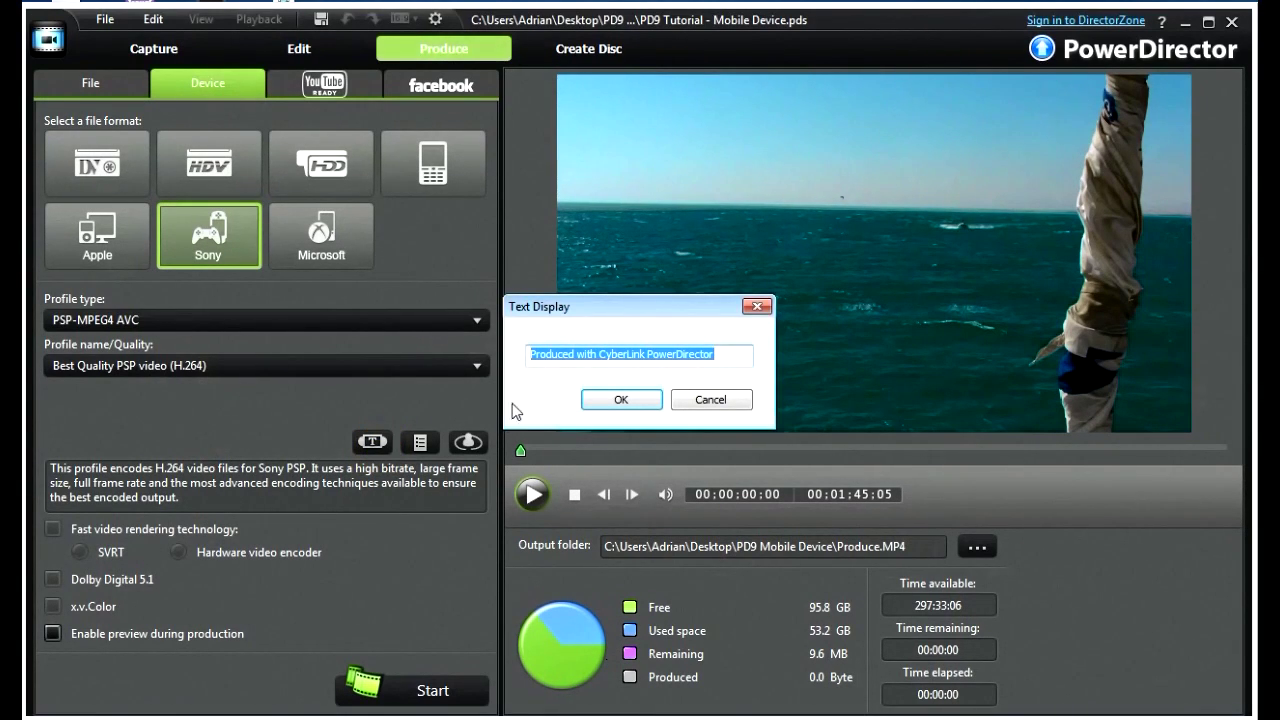
click(621, 400)
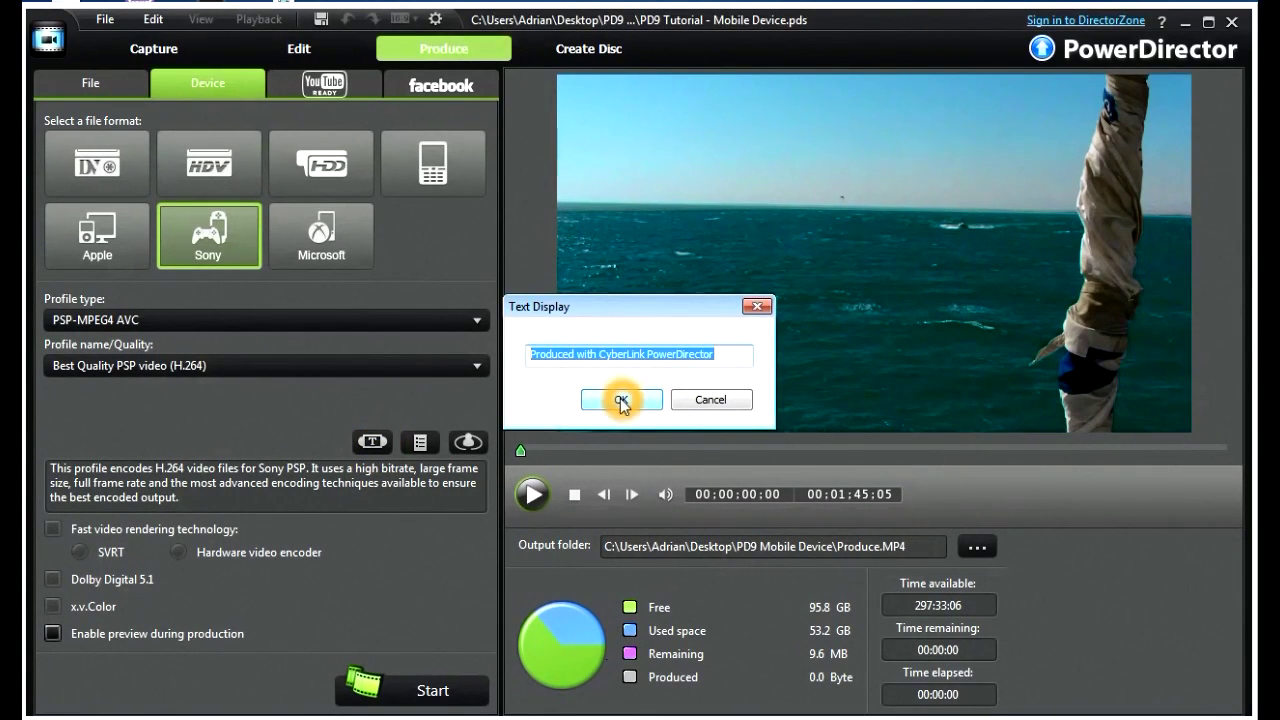
click(469, 442)
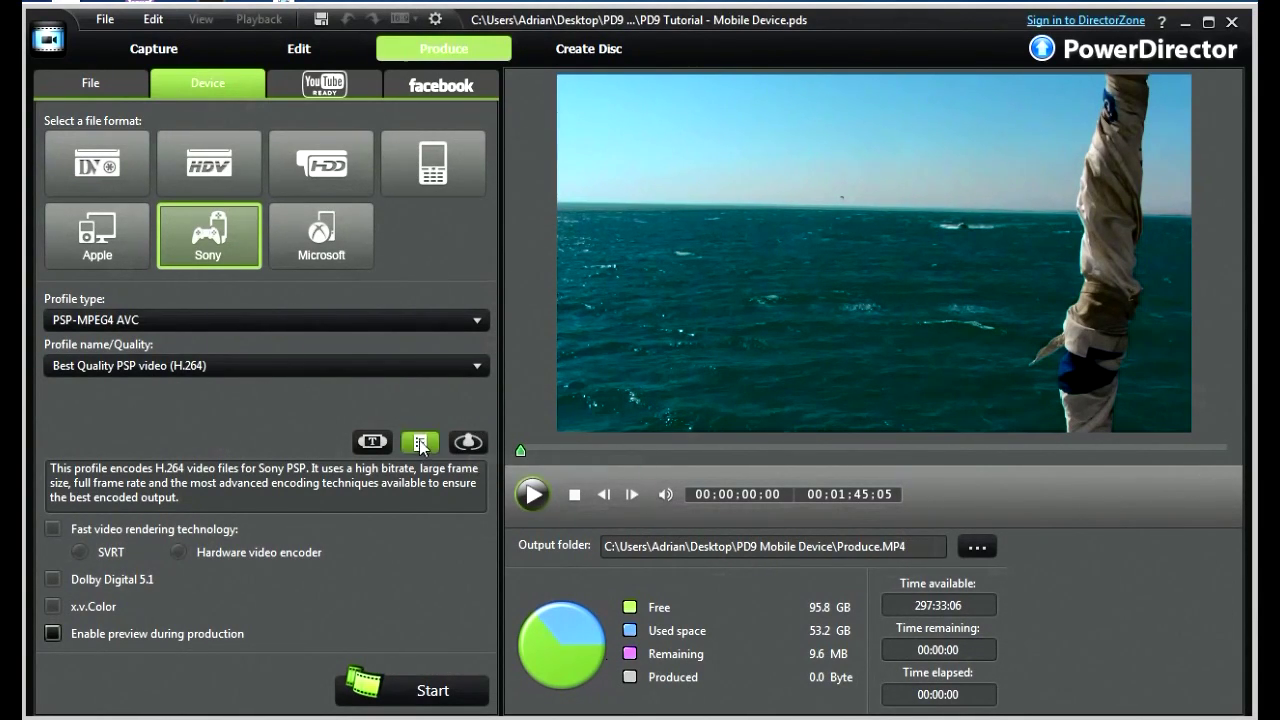
click(419, 441)
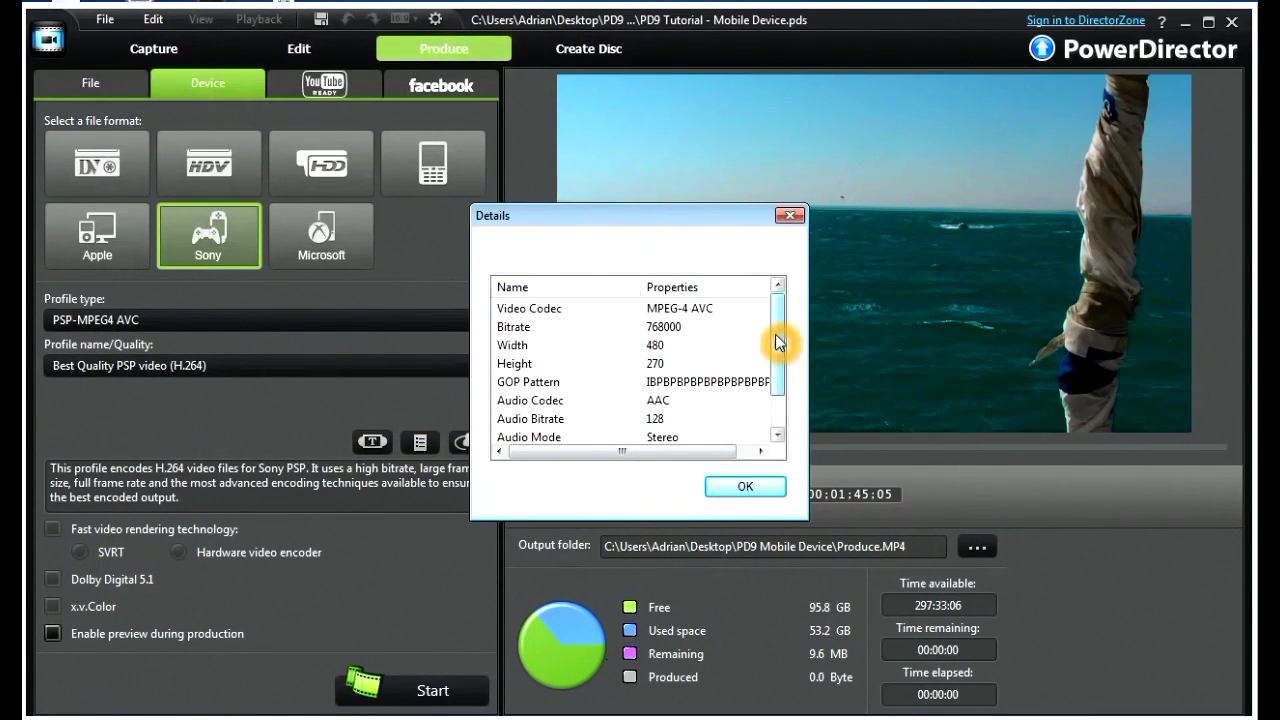
click(707, 330)
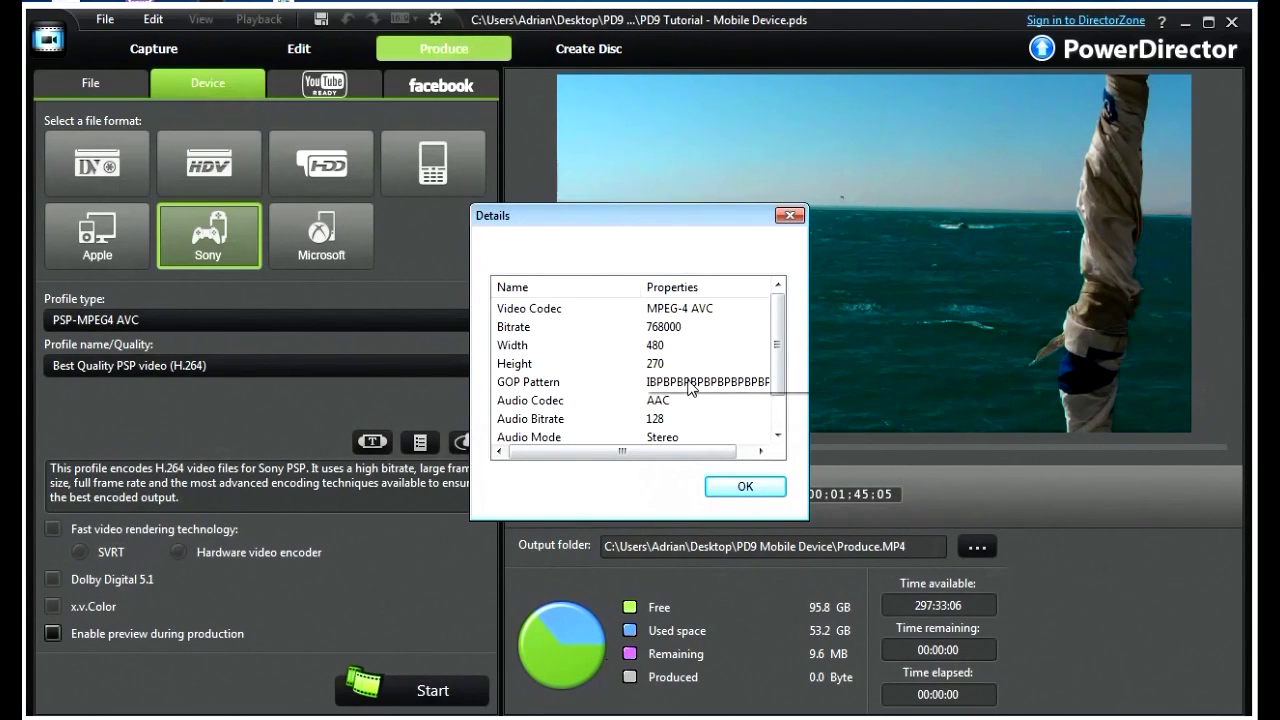
drag(780, 358, 777, 400)
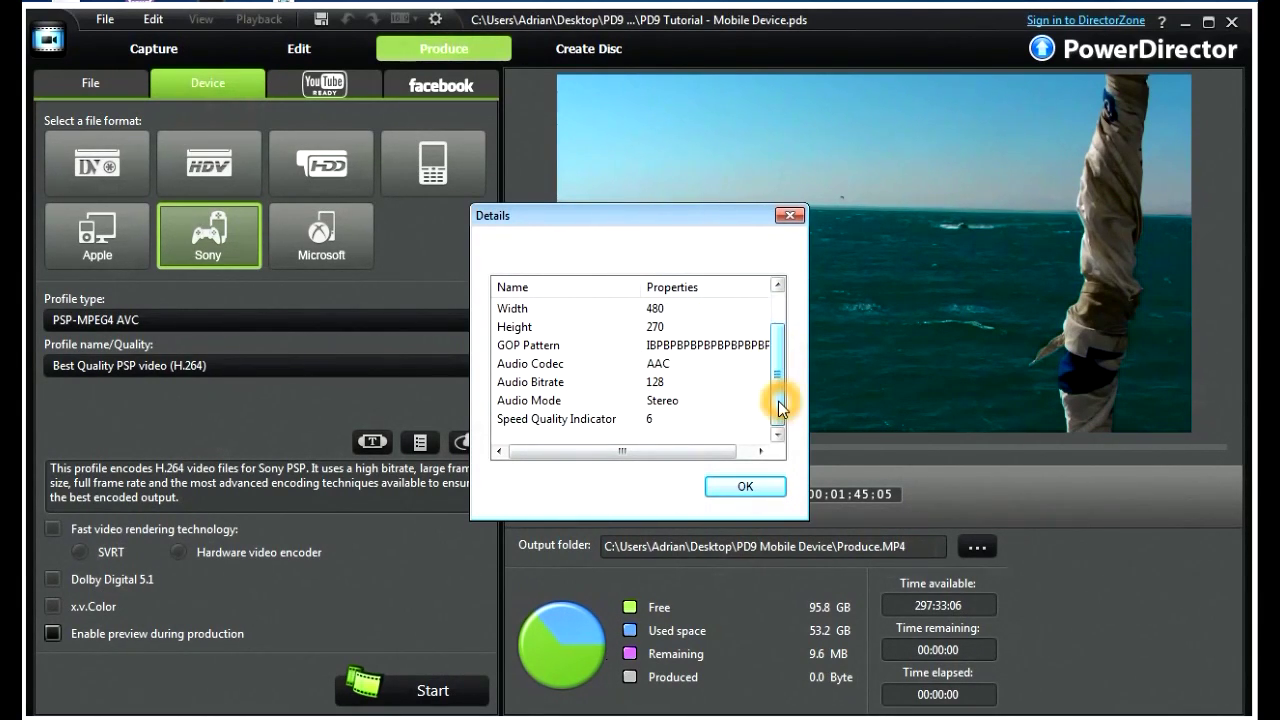
click(742, 487)
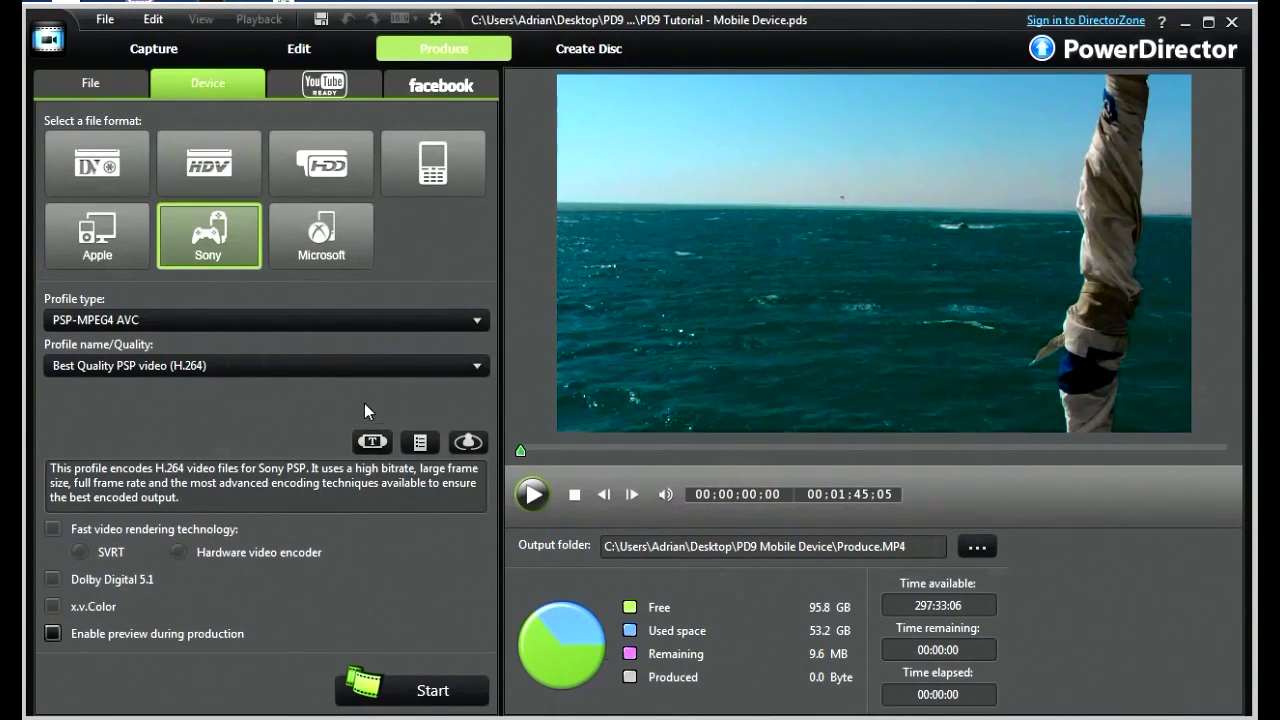
- Select Apple, iPad profile type and the Best Quality iPad video (H.264) profile
click(91, 252)
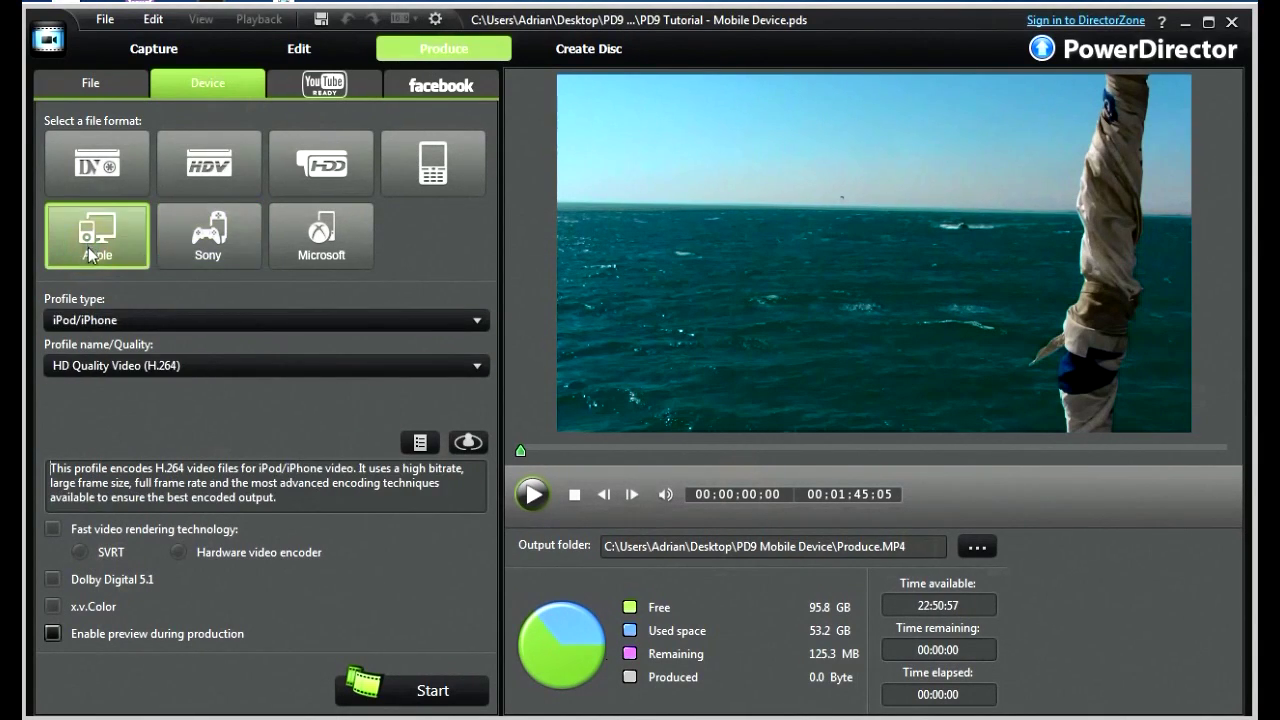
click(478, 321)
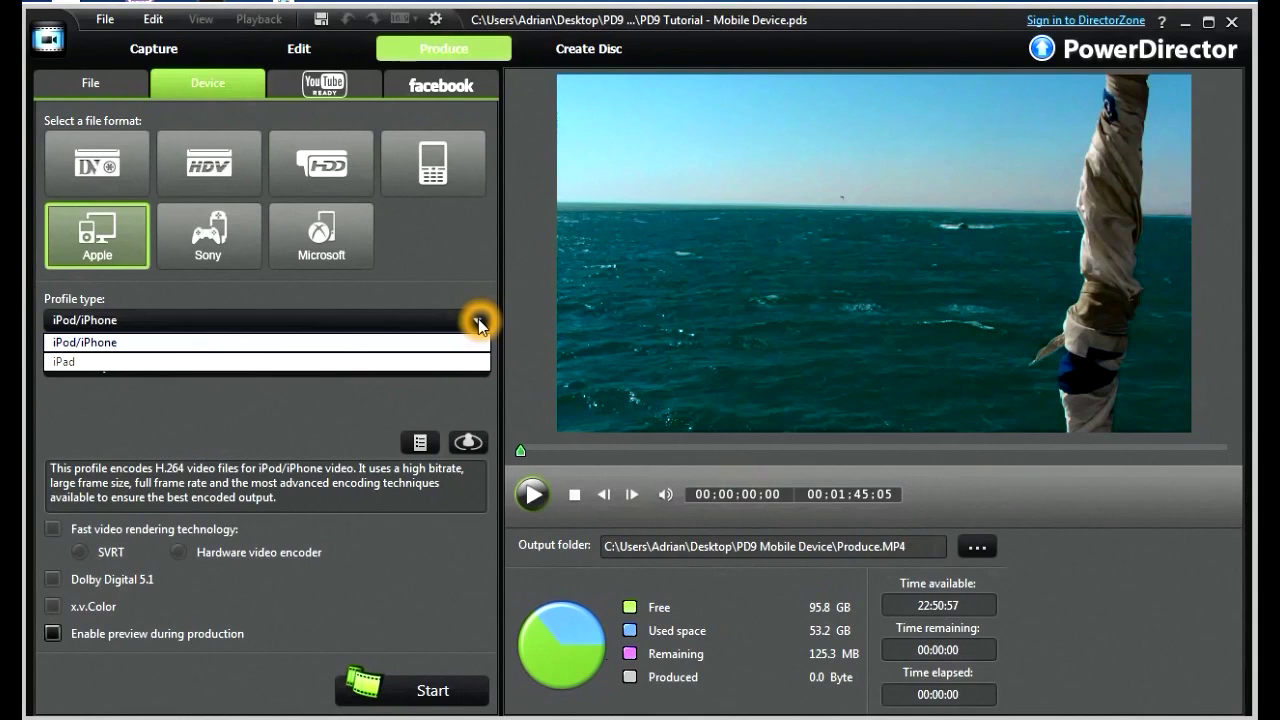
click(210, 365)
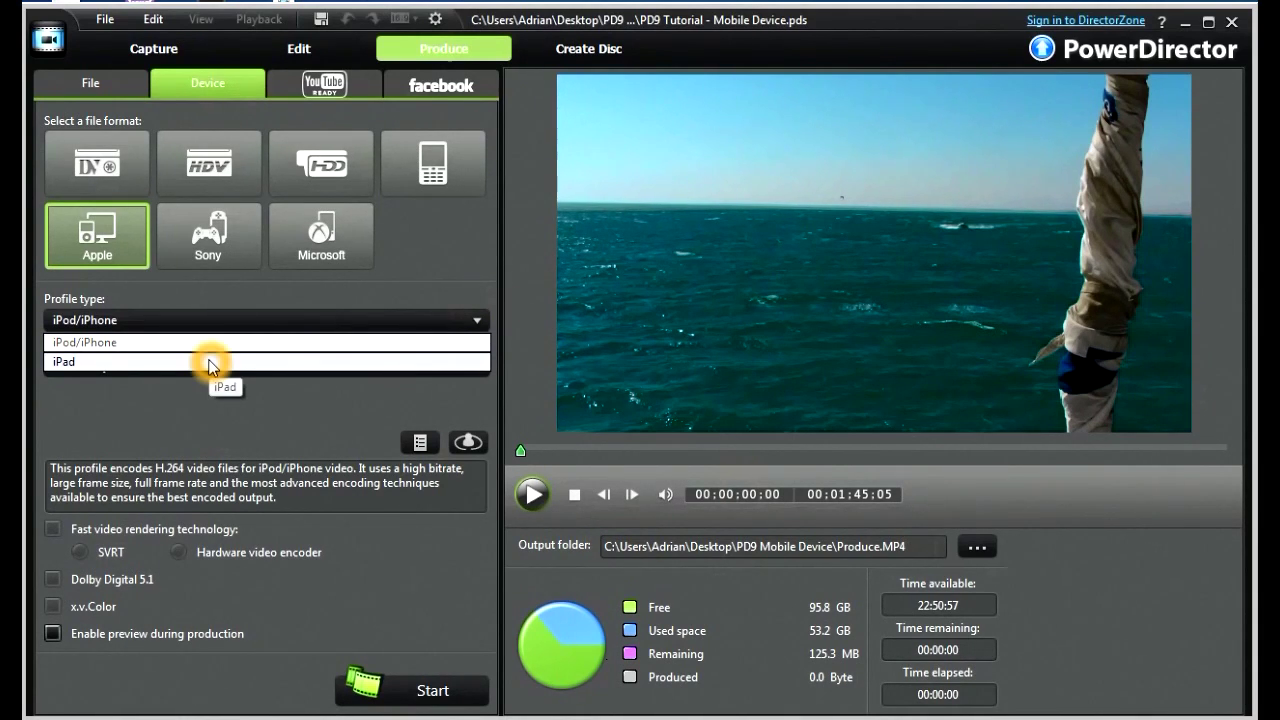
click(477, 372)
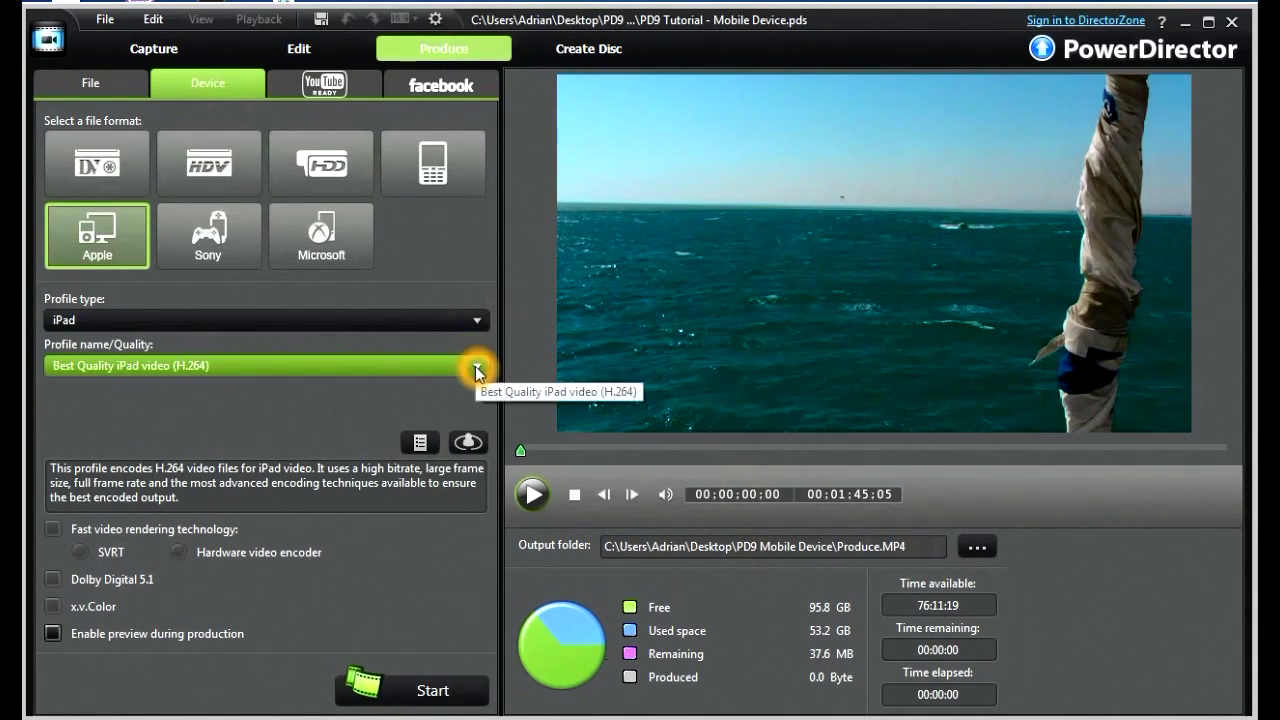
click(292, 388)
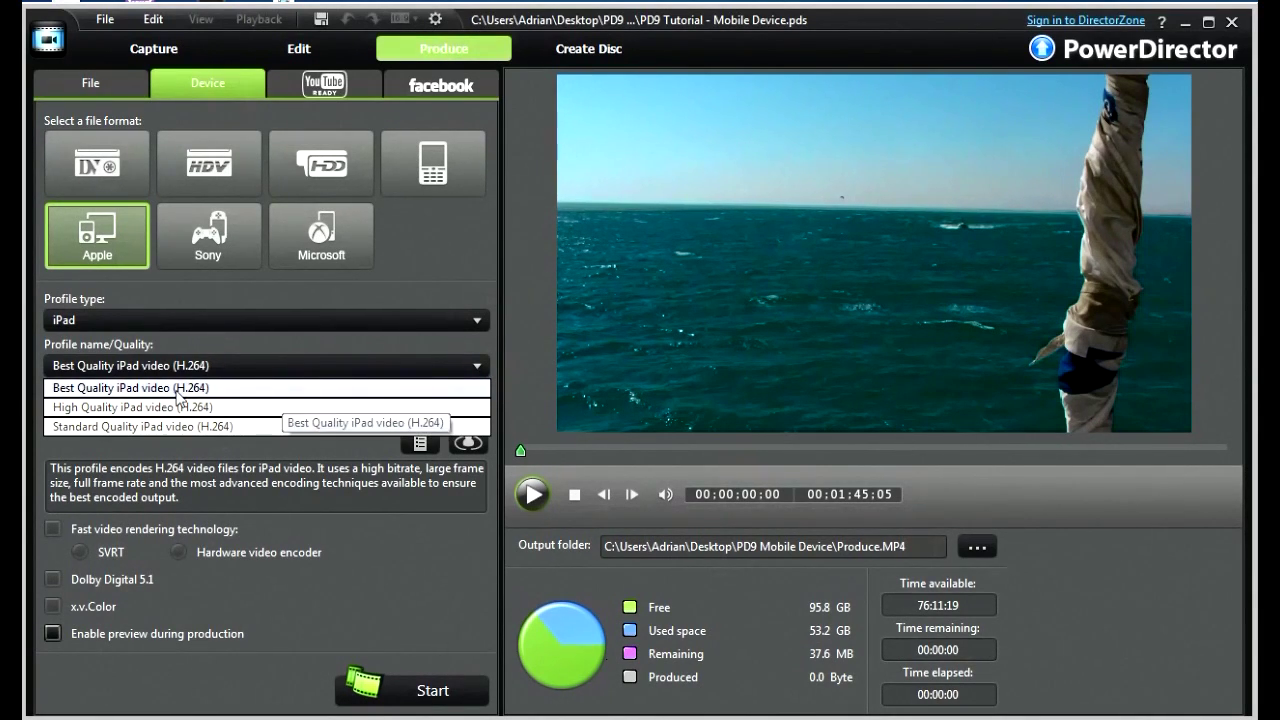
click(126, 392)
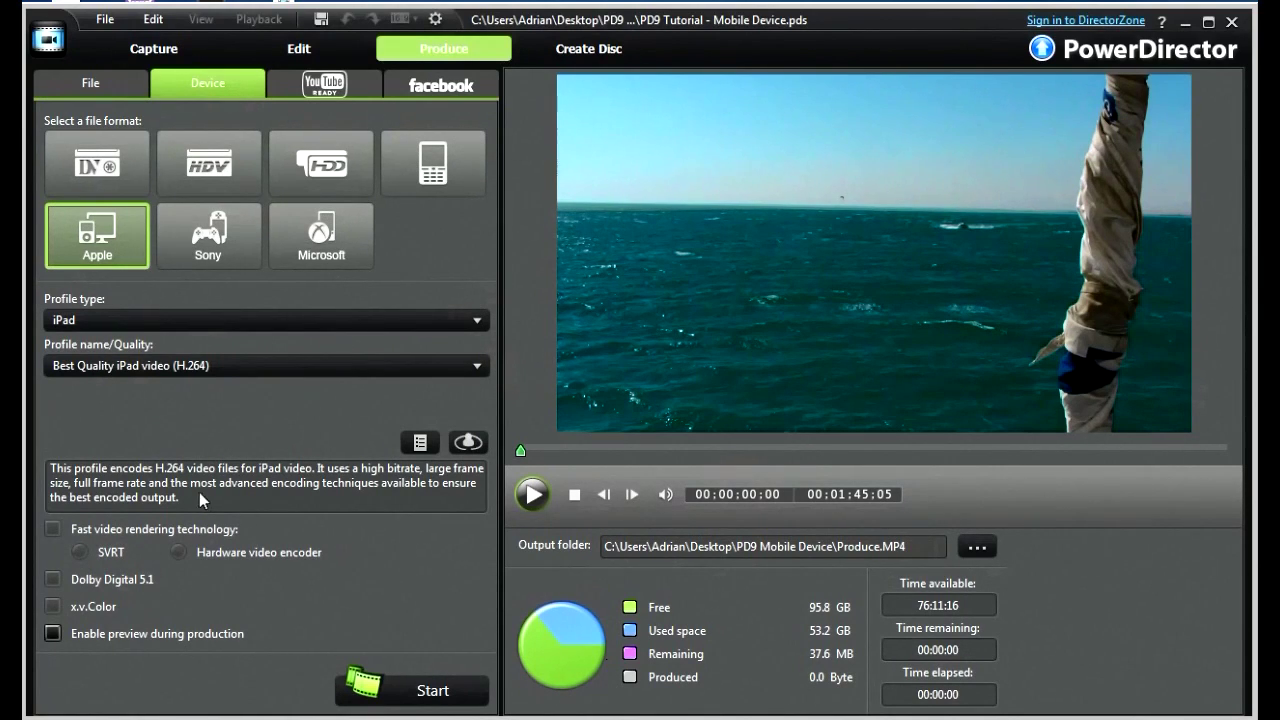
click(165, 465)
click(900, 550)
click(468, 443)
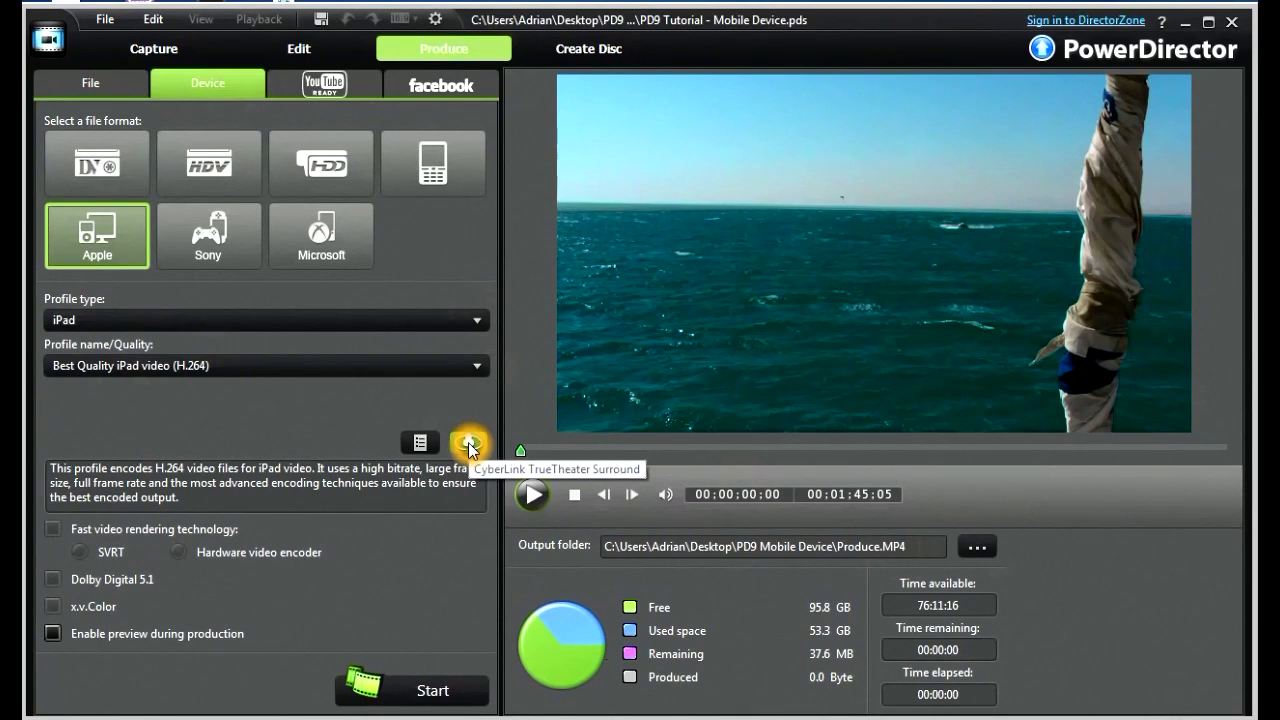
click(421, 445)
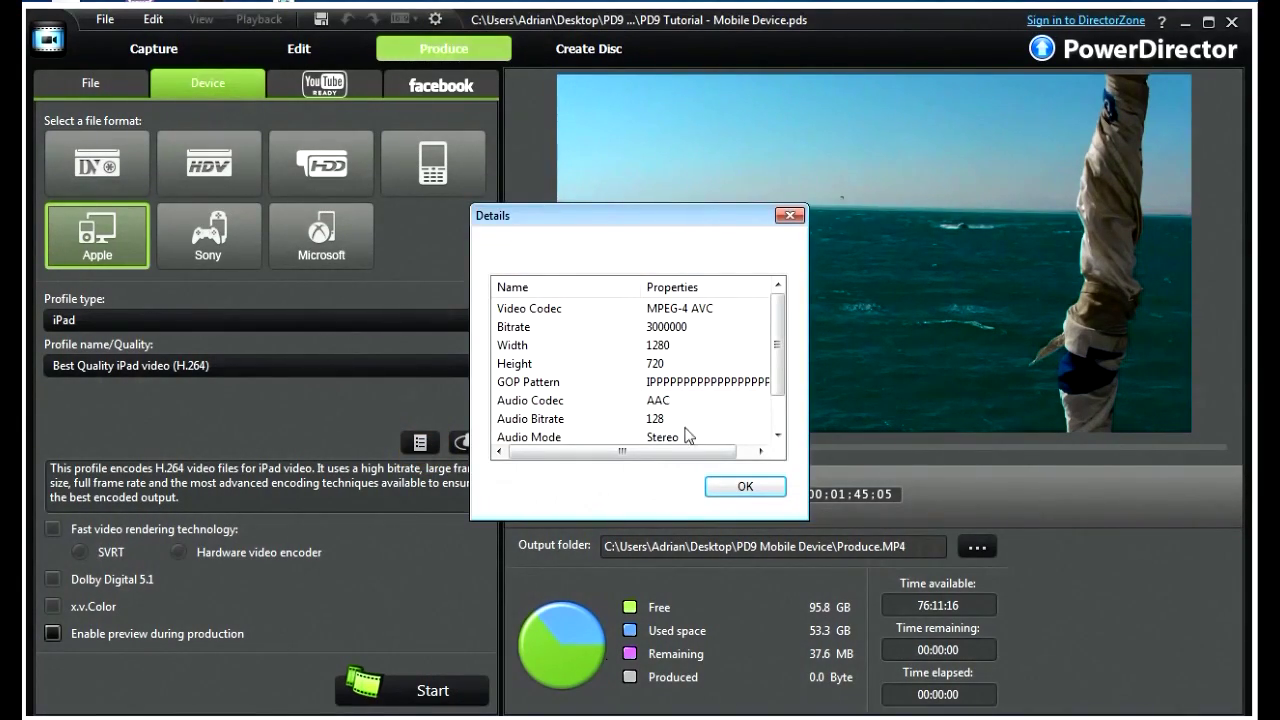
click(694, 312)
click(680, 330)
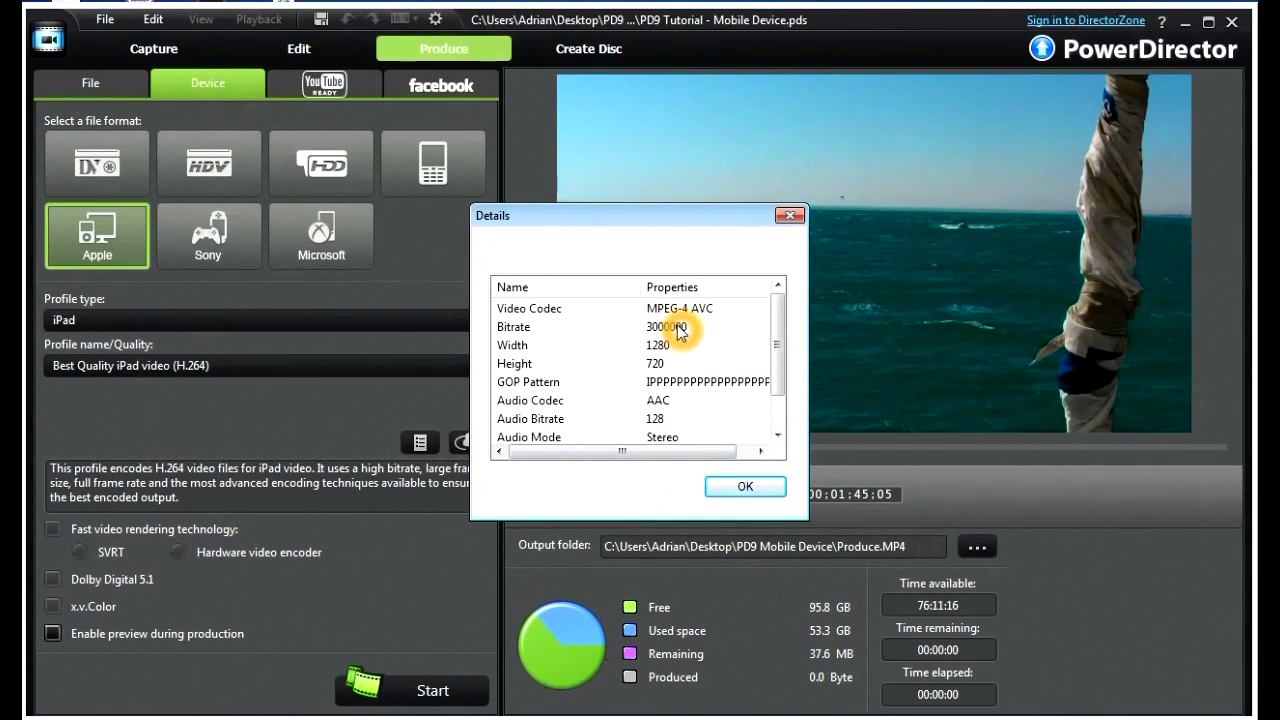
click(677, 350)
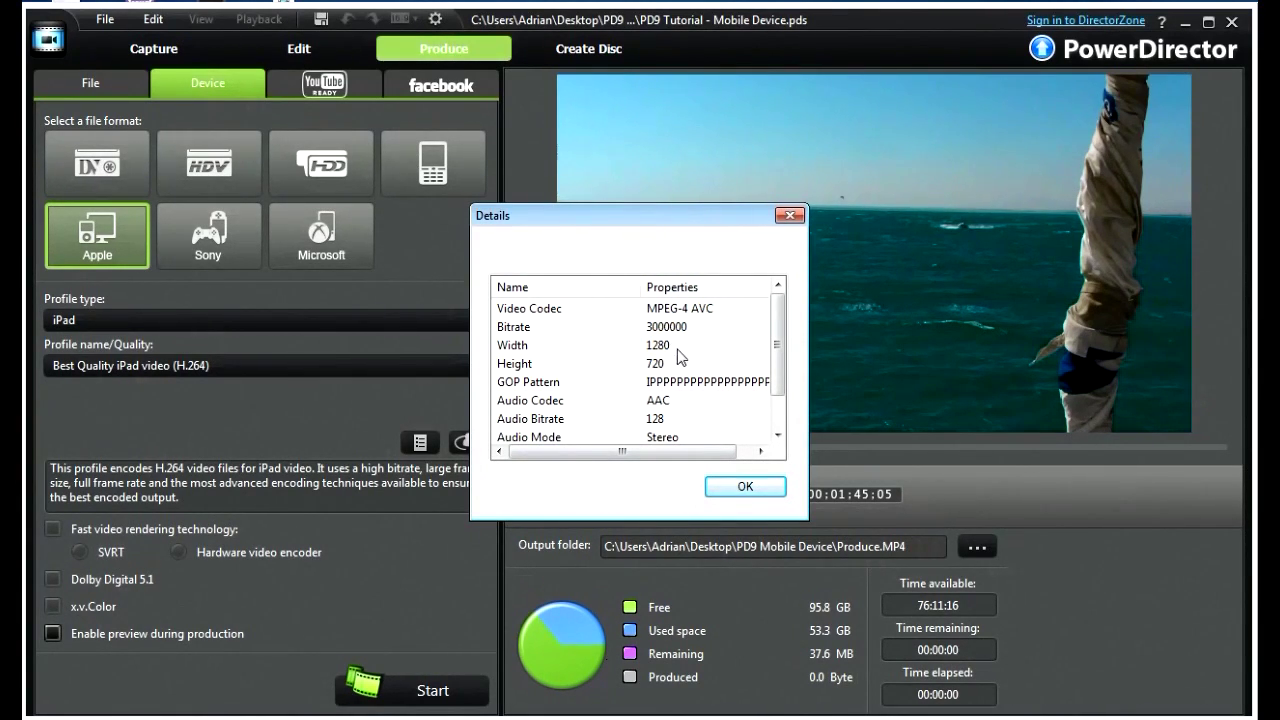
click(660, 366)
click(671, 399)
click(769, 351)
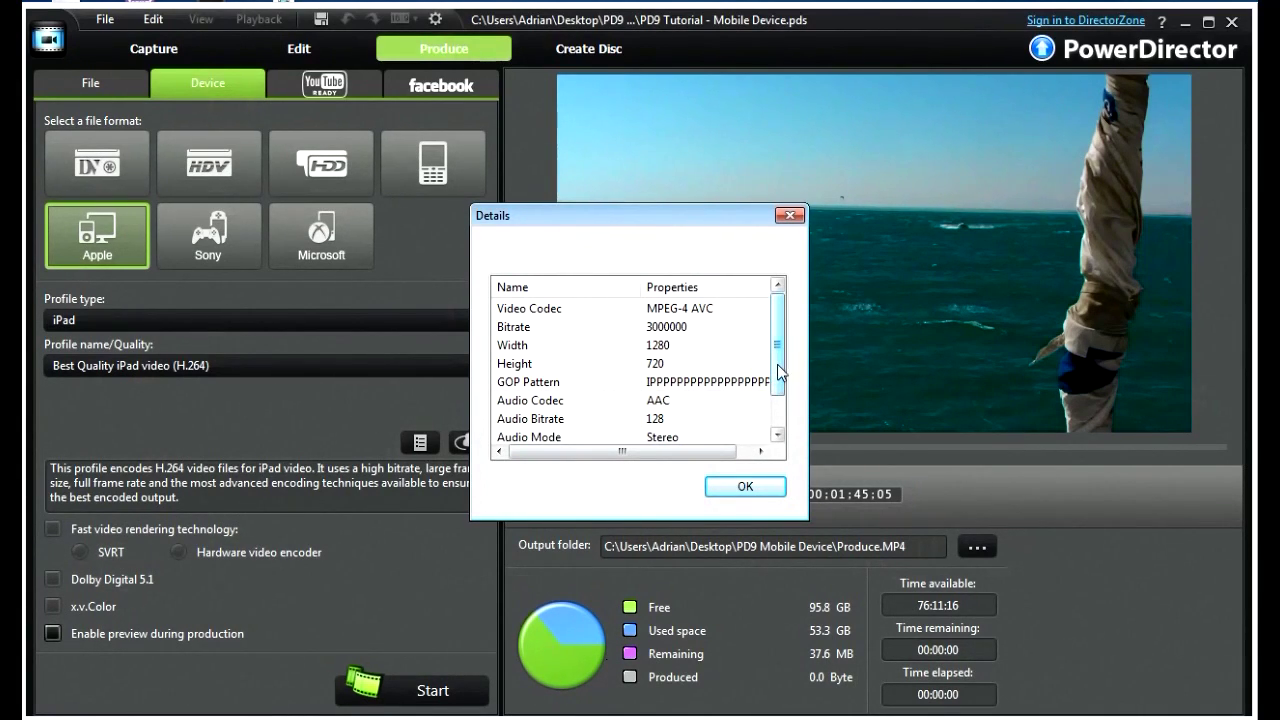
click(751, 490)
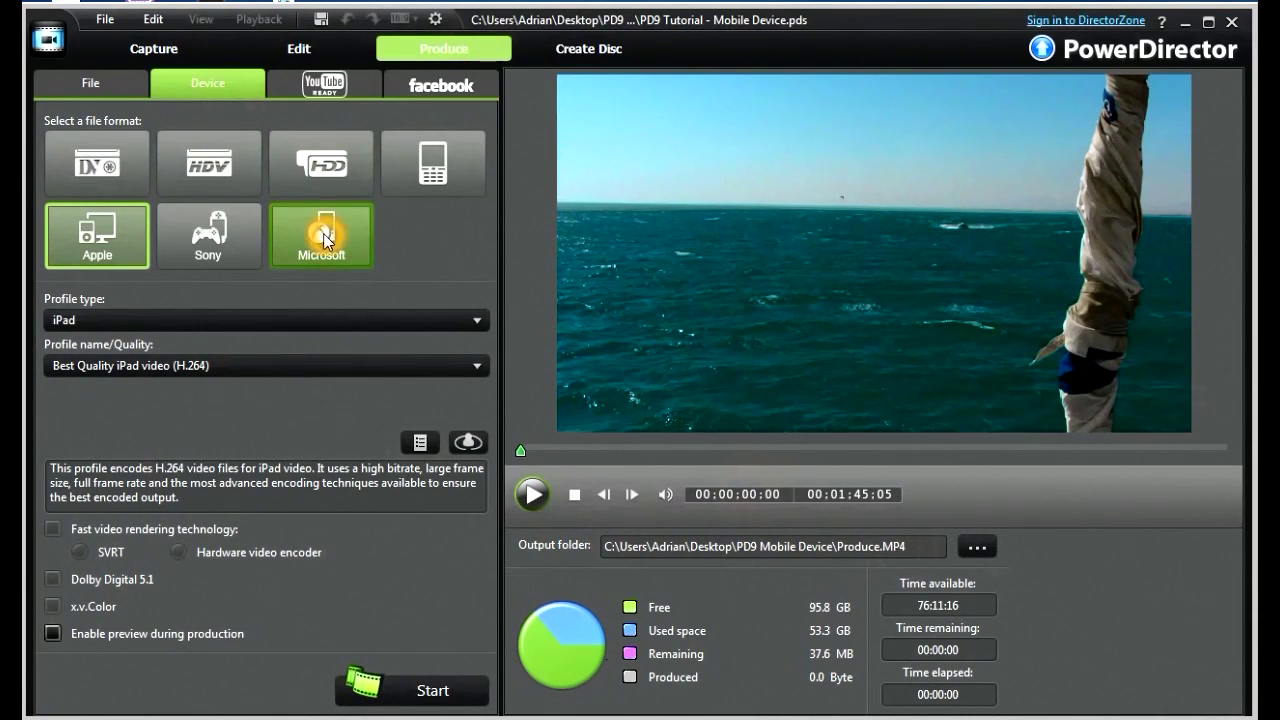
click(401, 688)
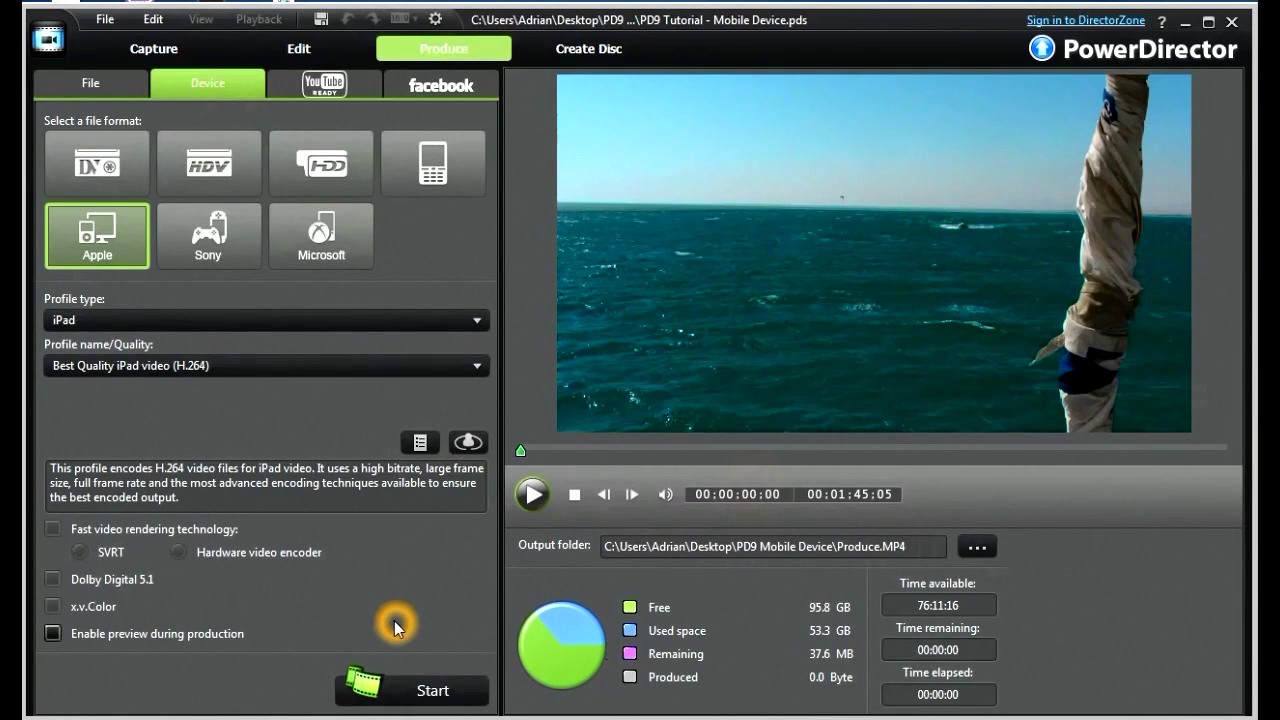
click(385, 692)
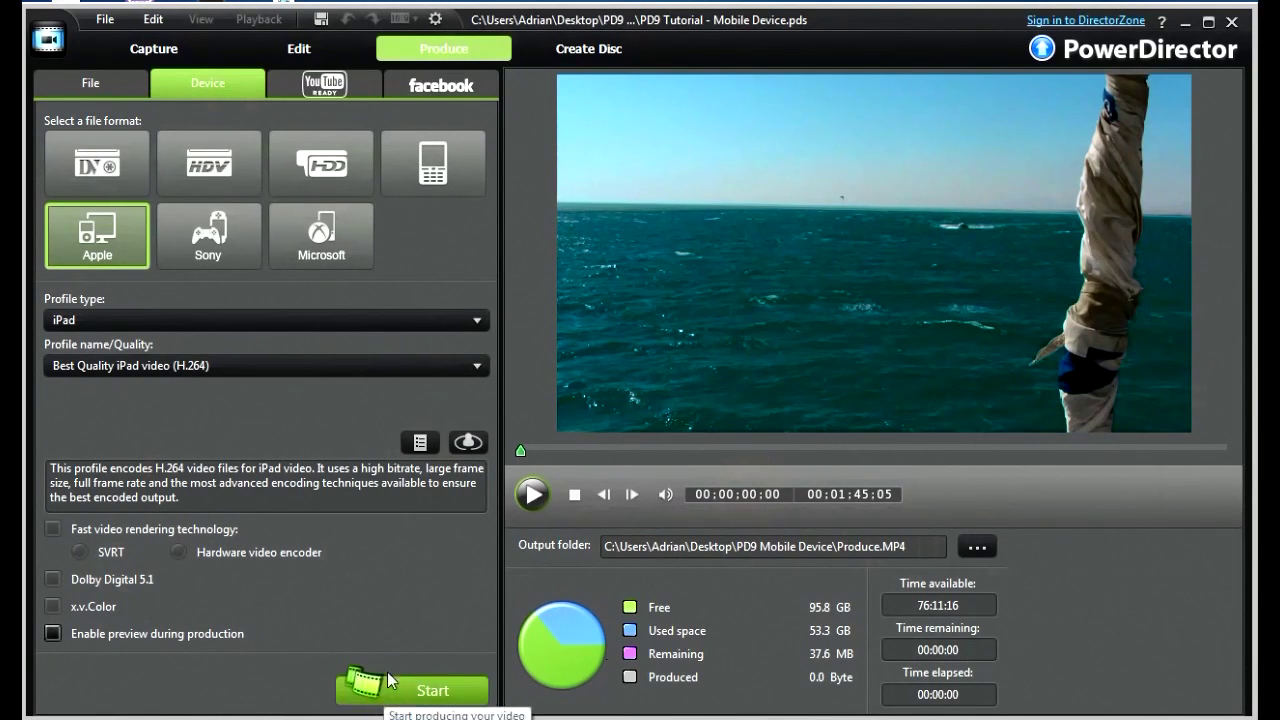
click(1162, 22)
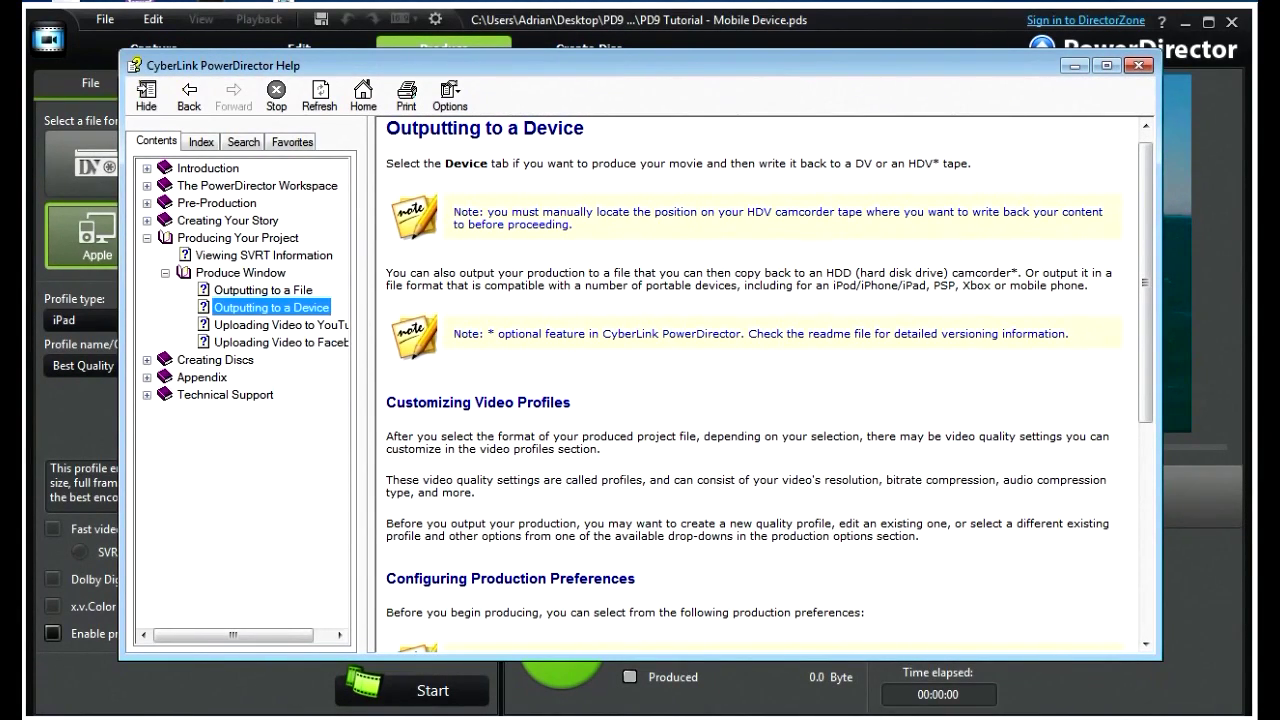
click(1075, 65)
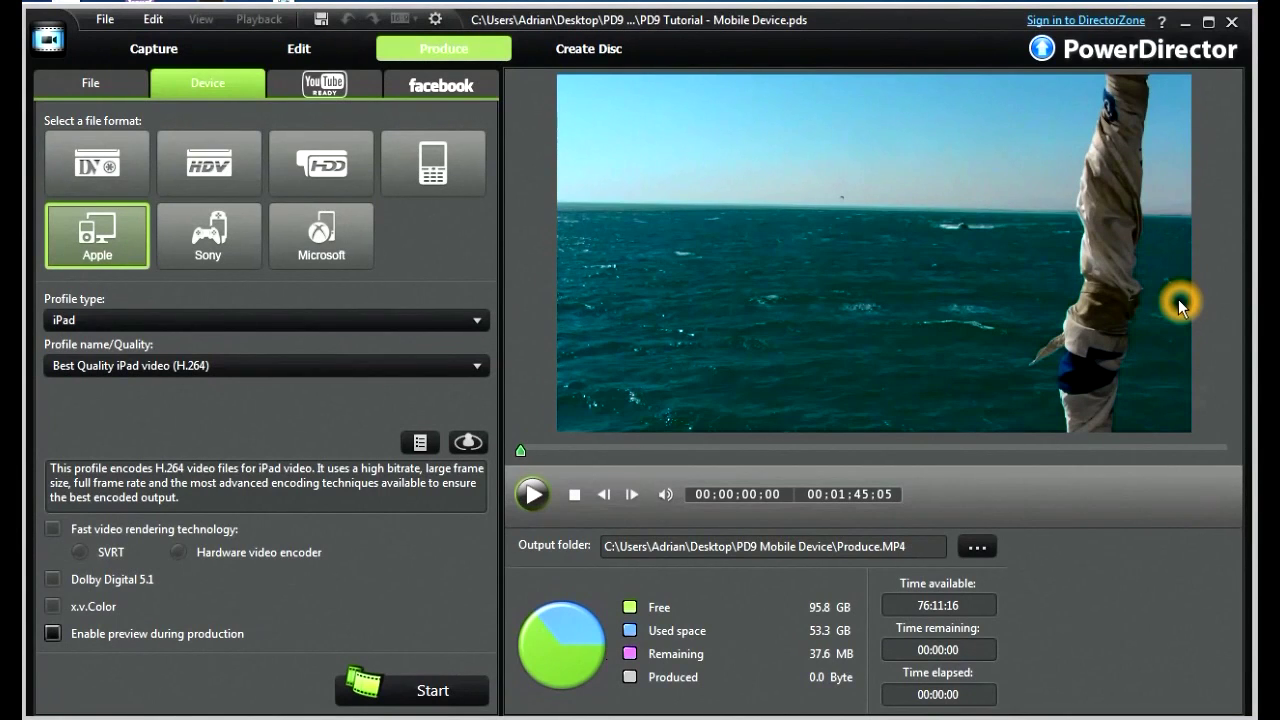